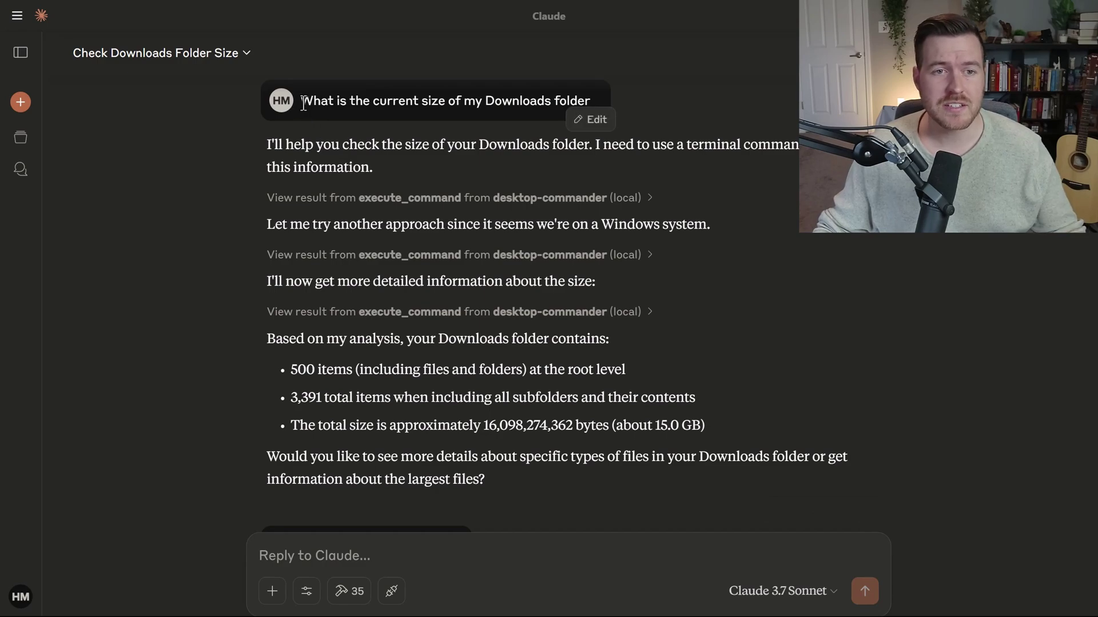
Review the Downloads folder size question and the item count and total size given in the reply
drag(303, 105, 588, 94)
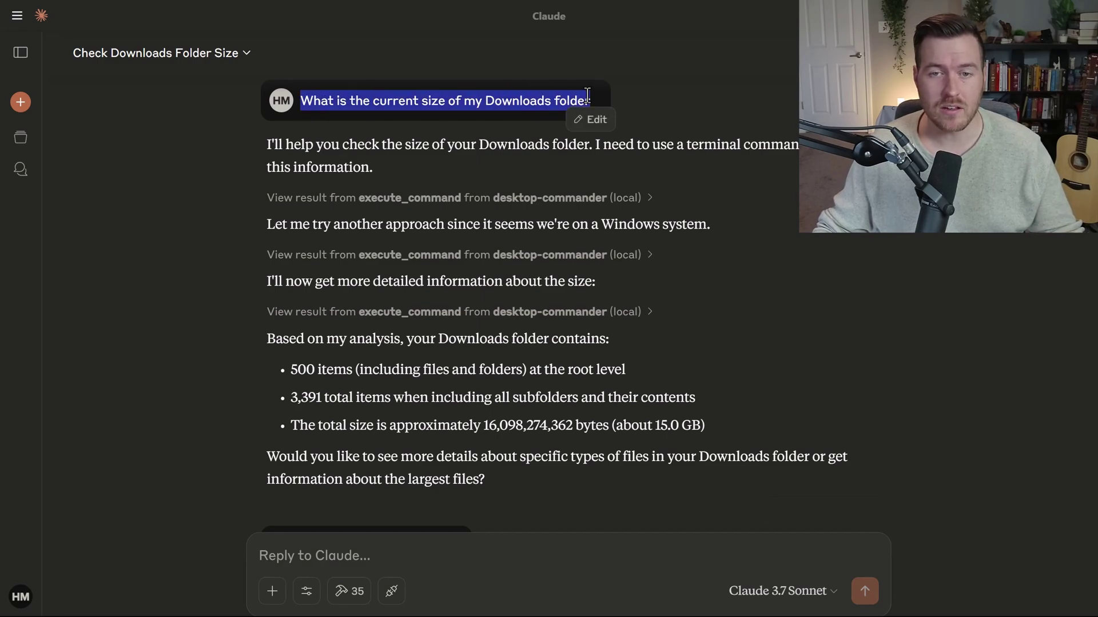
drag(289, 369, 318, 371)
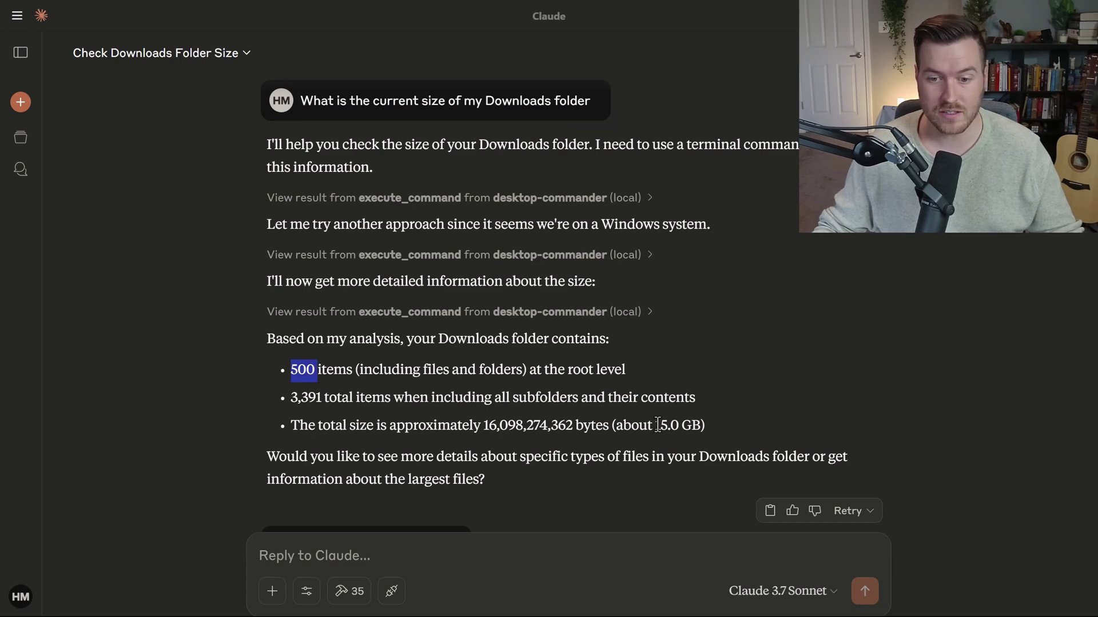
drag(658, 425, 701, 428)
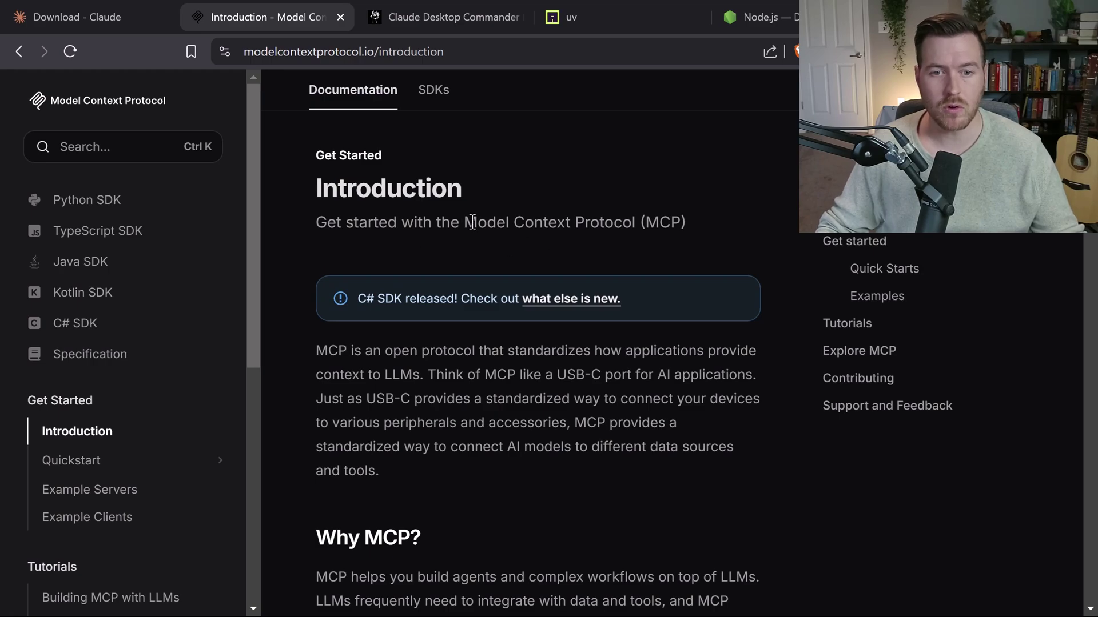
Read the Model Context Protocol introduction page in the browser
drag(464, 223, 688, 225)
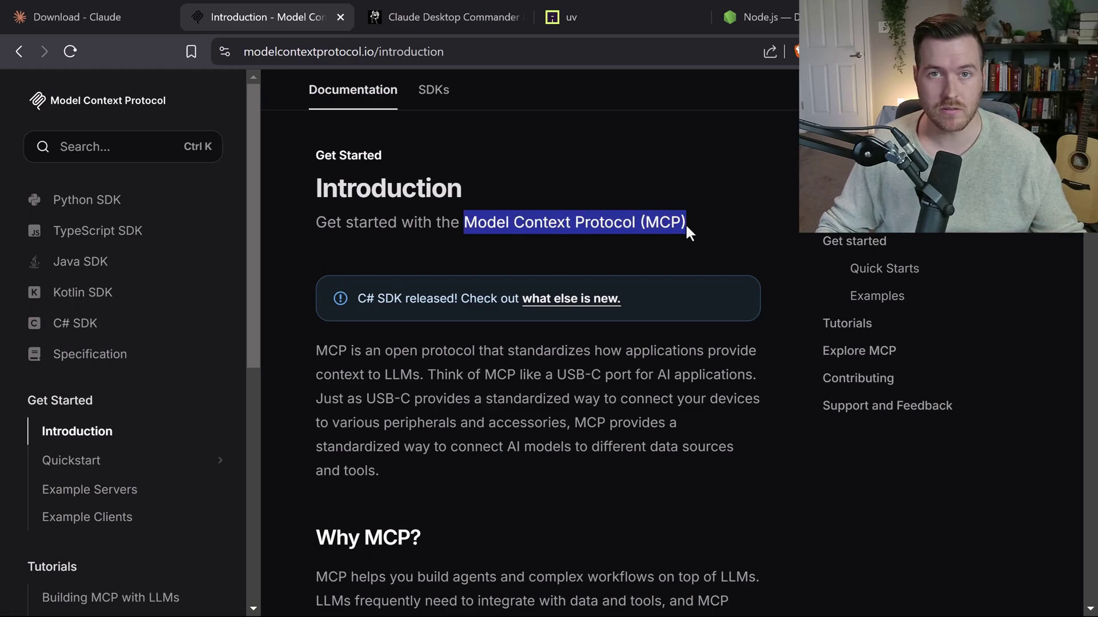
click(430, 375)
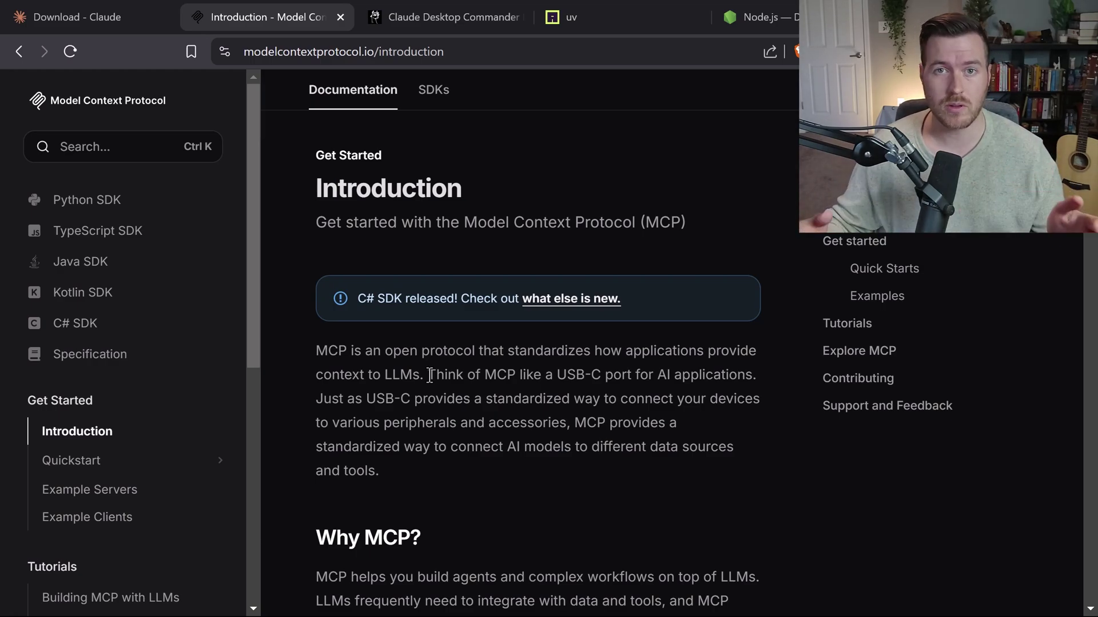
key(ctrl+shift+Tab)
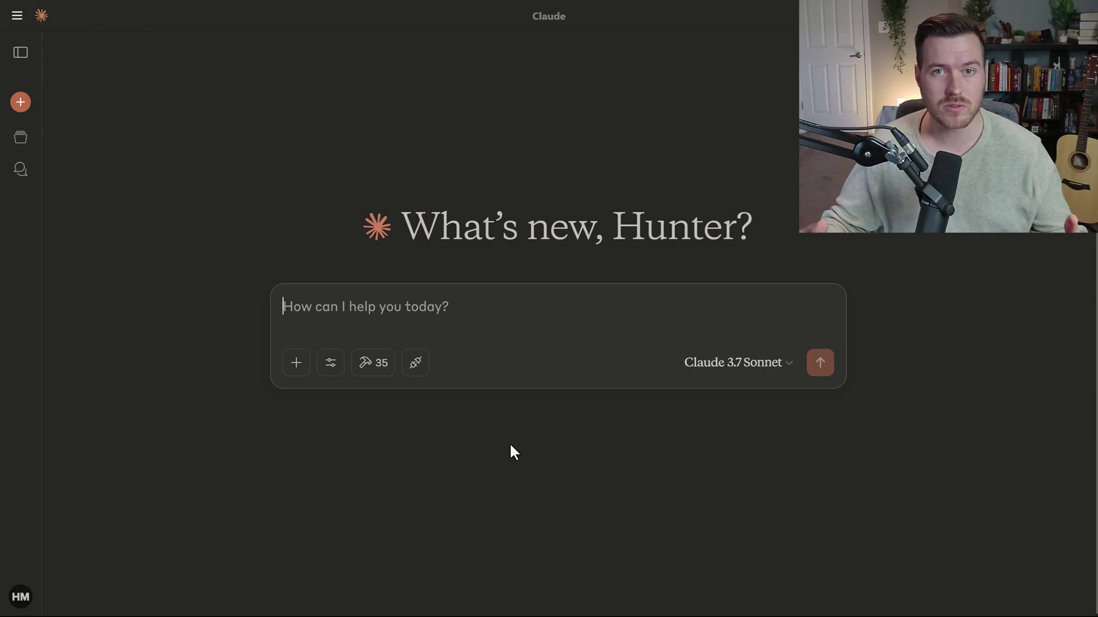
Switch to the browser and look over the Node.js download page at nodejs.org
key(alt+Tab)
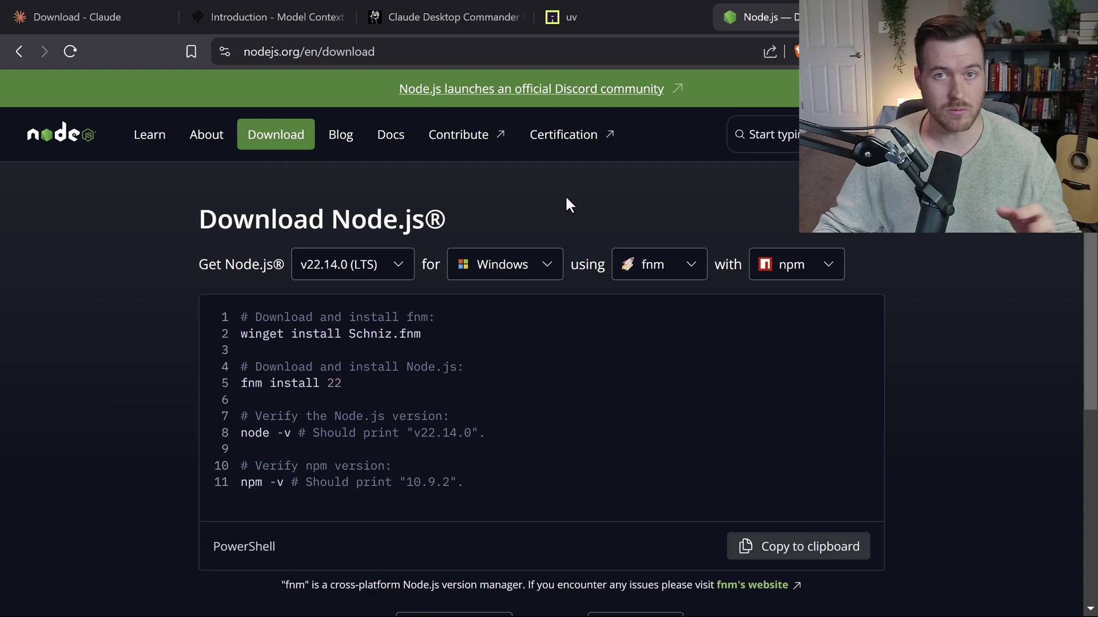
drag(243, 51, 318, 50)
click(277, 142)
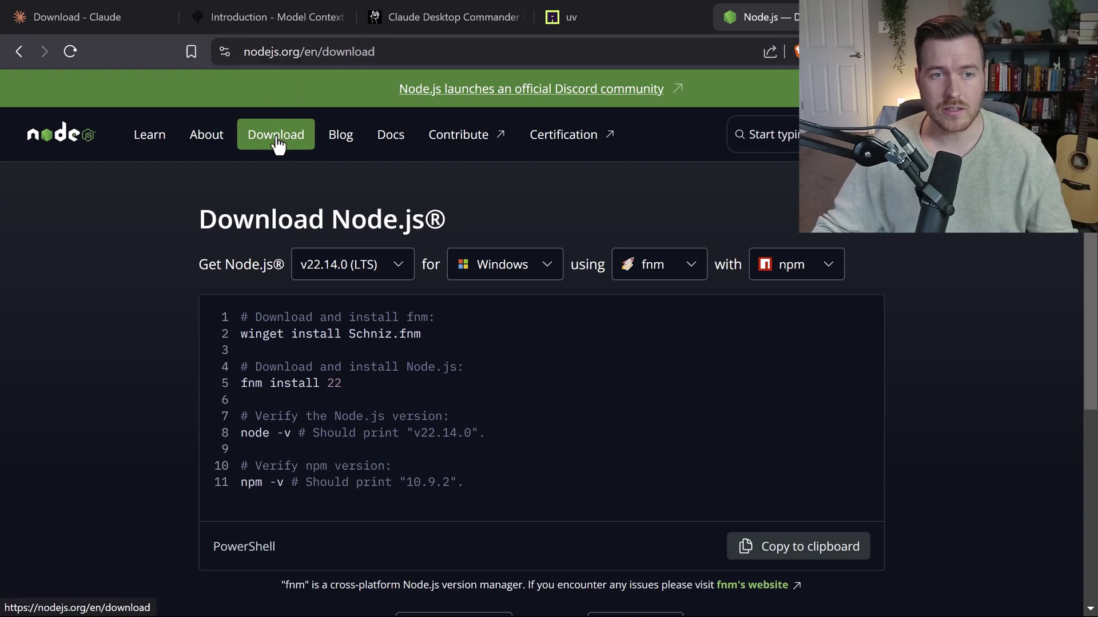
scroll(112, 342, down, 3)
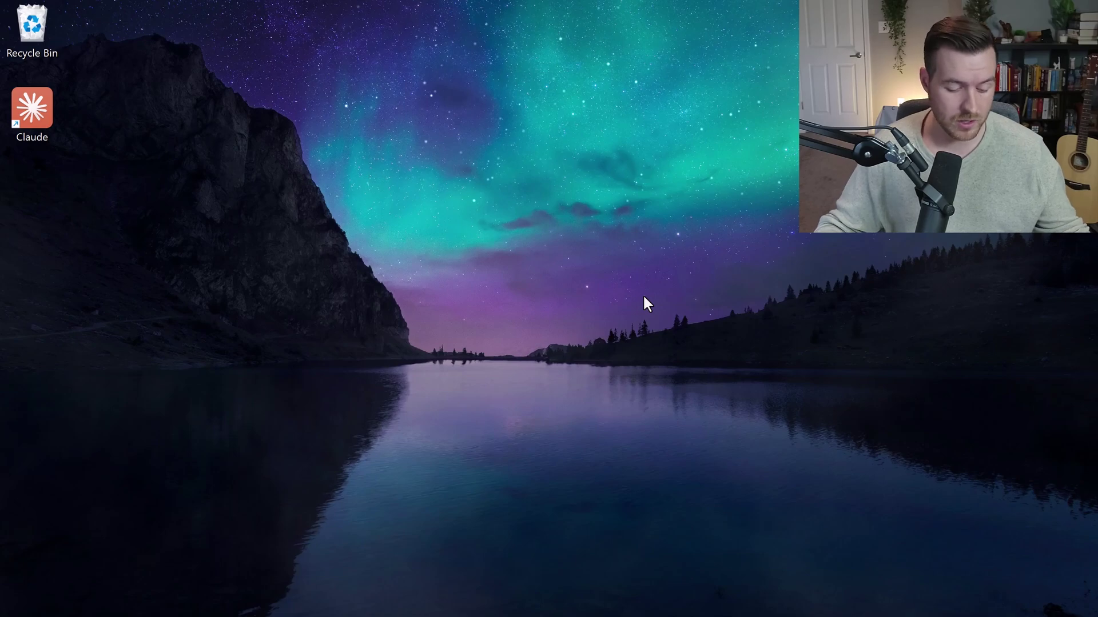
Open Command Prompt and check the installed Node.js version with node --version
key(super)
text(cmd)
key(Return)
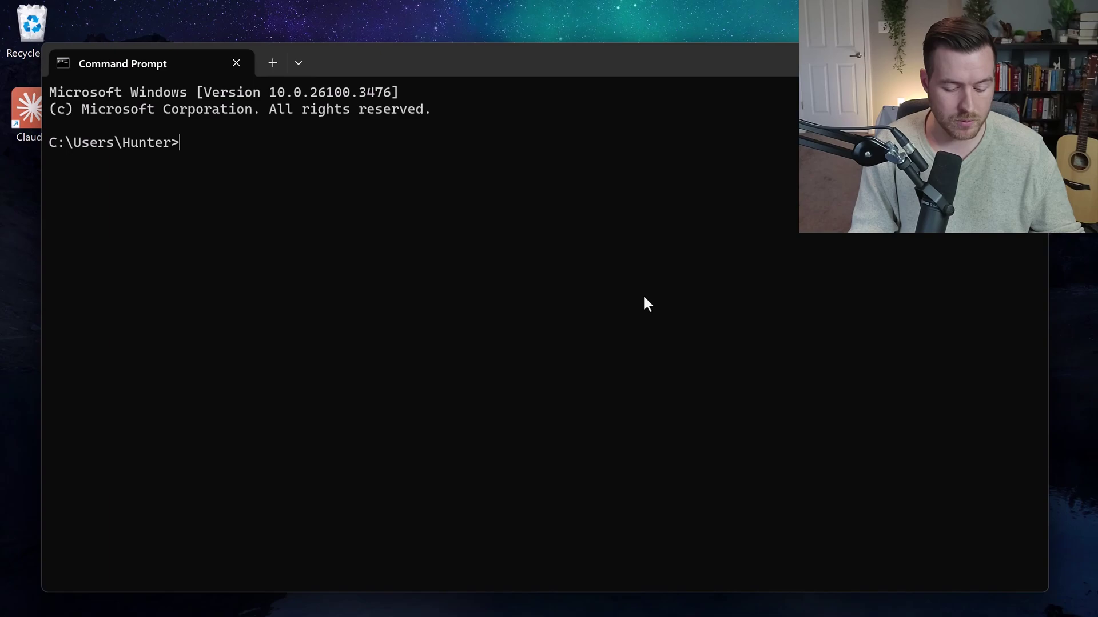
text(node --version)
key(Return)
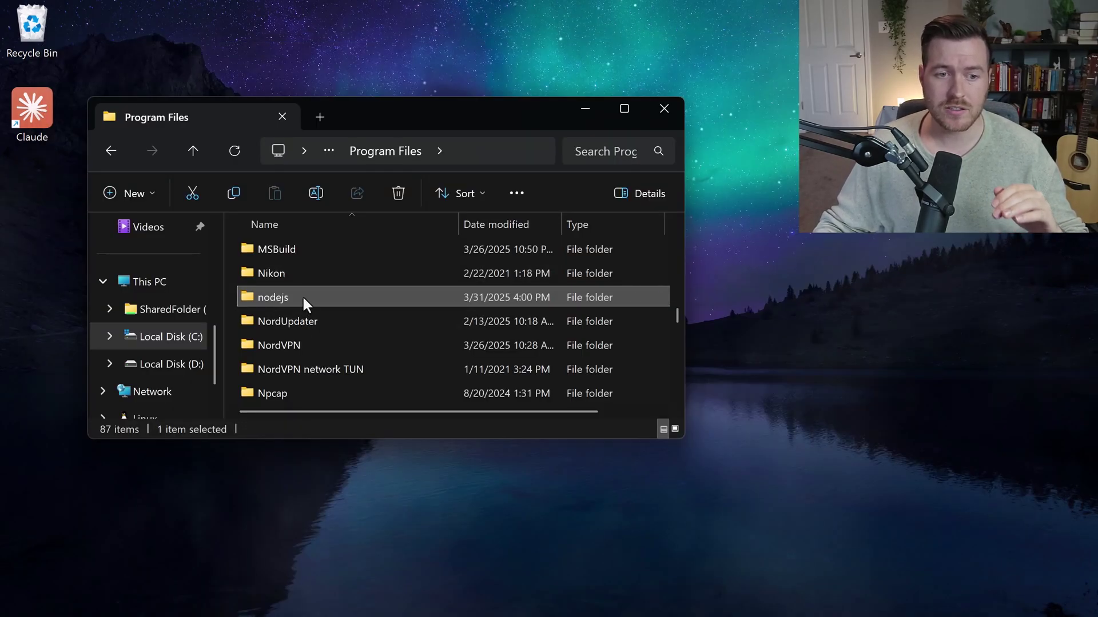
Open the properties of the nodejs folder in C:\Program Files
mouse_move(301, 297)
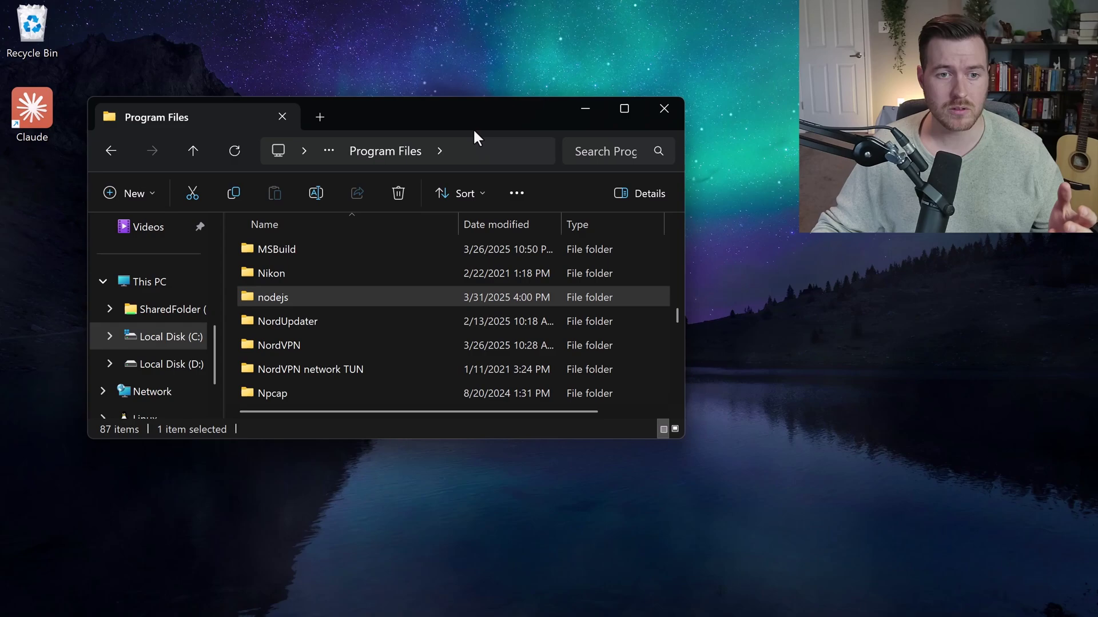
click(477, 146)
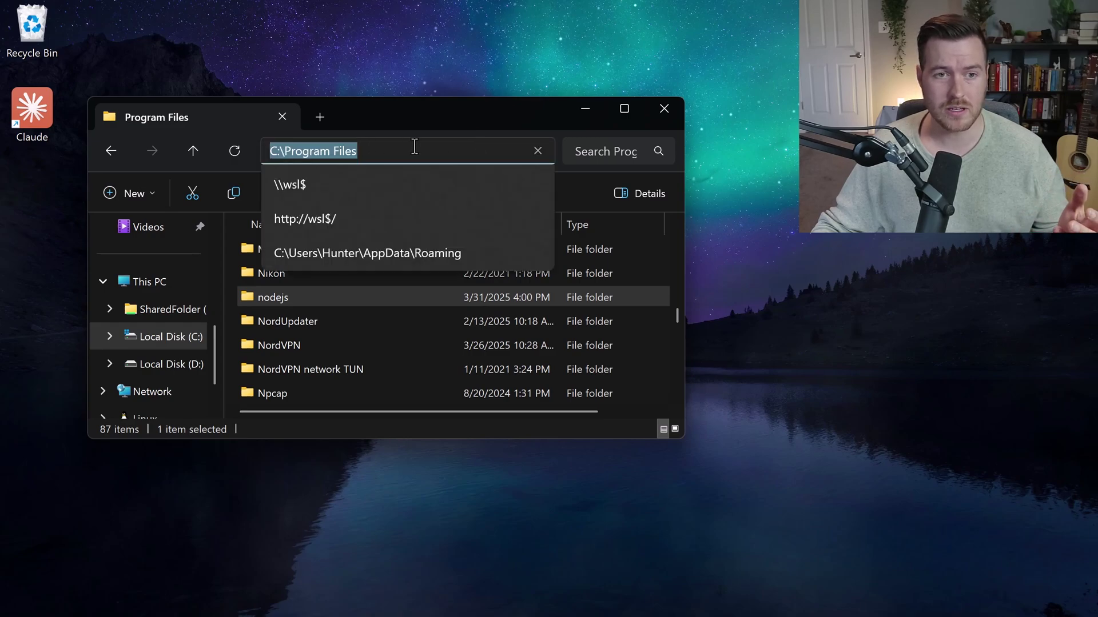
click(439, 121)
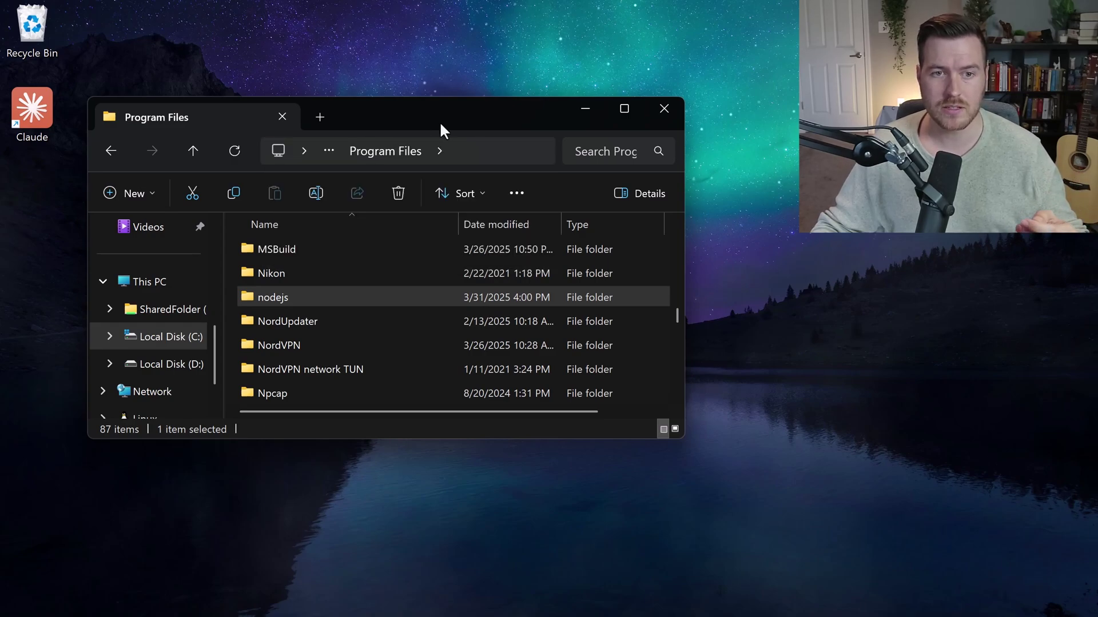
right_click(290, 299)
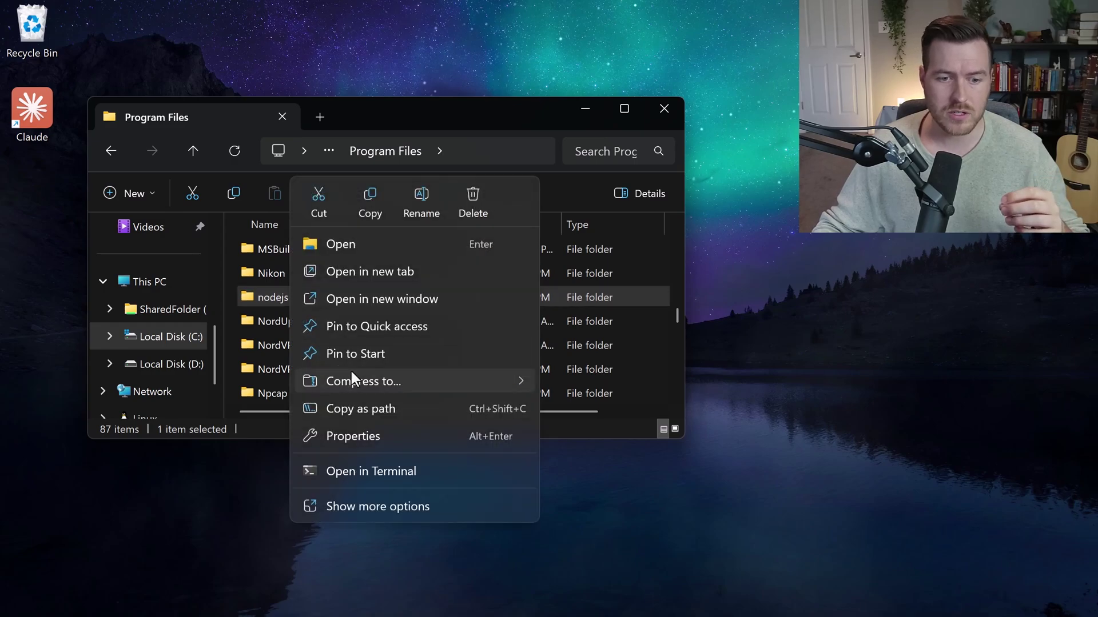
click(405, 438)
drag(773, 206, 368, 144)
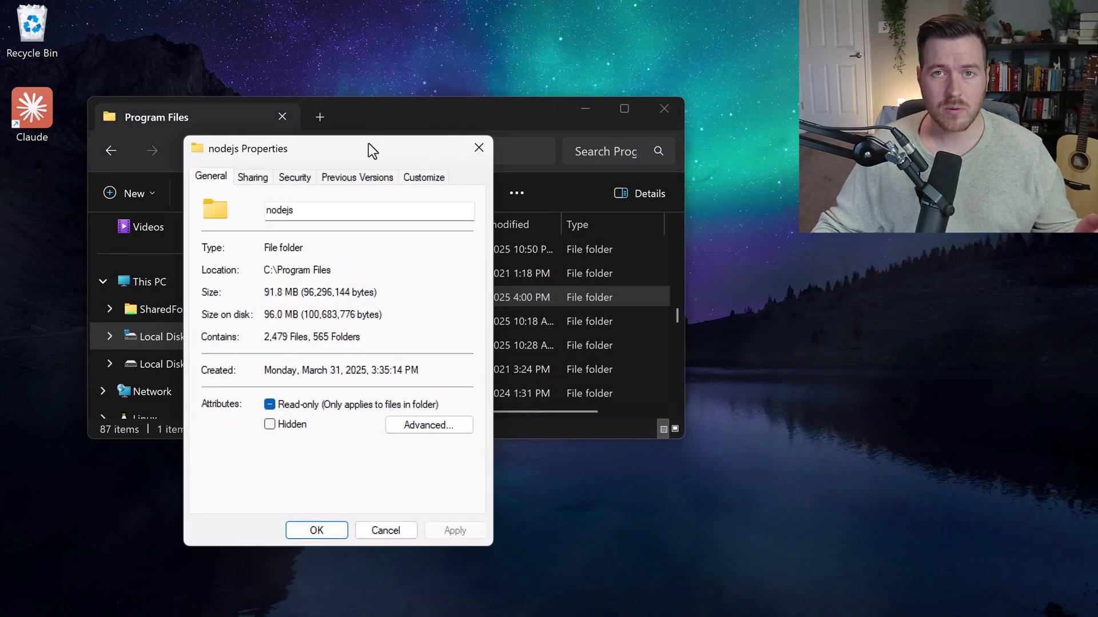
Check the security permissions of Authenticated Users on the nodejs folder and close its properties
click(304, 176)
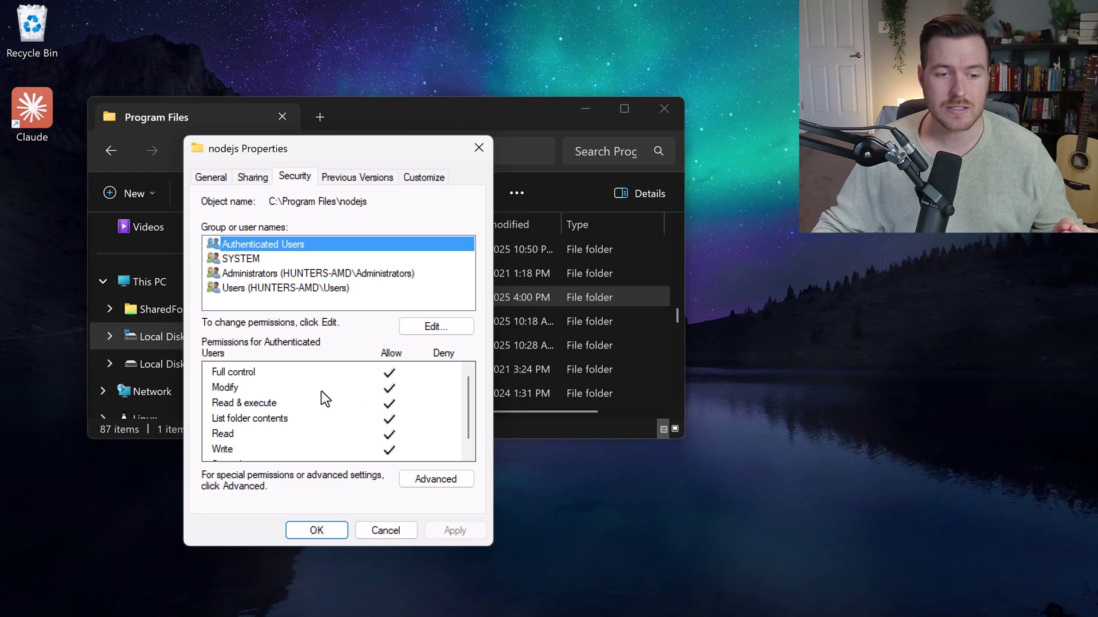
scroll(382, 426, down, 1)
scroll(389, 442, up, 1)
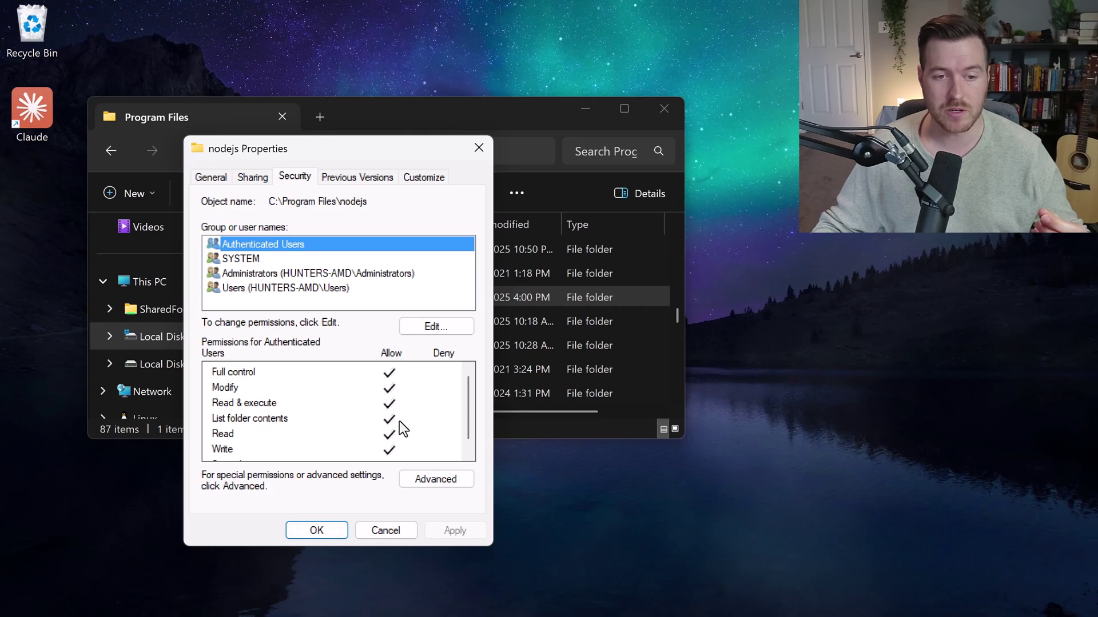
click(431, 328)
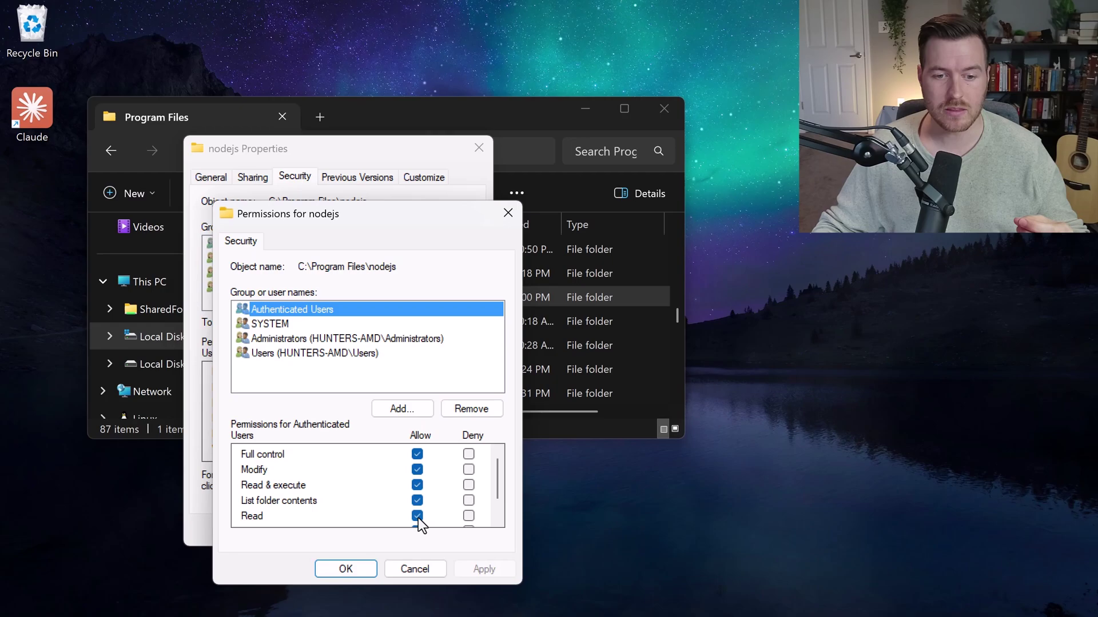
click(351, 570)
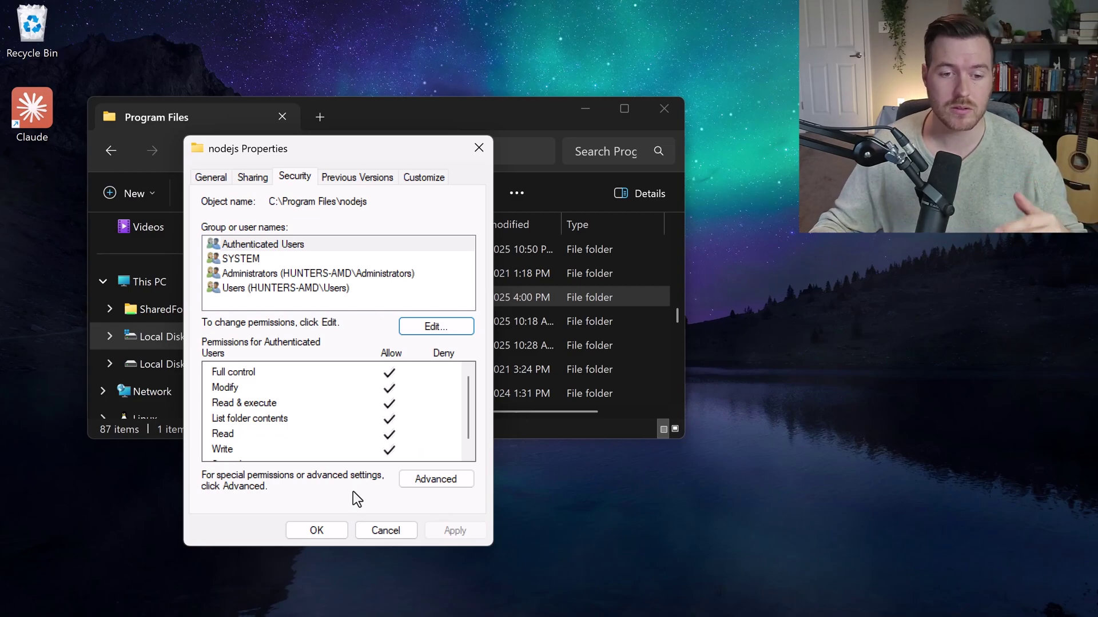
click(320, 531)
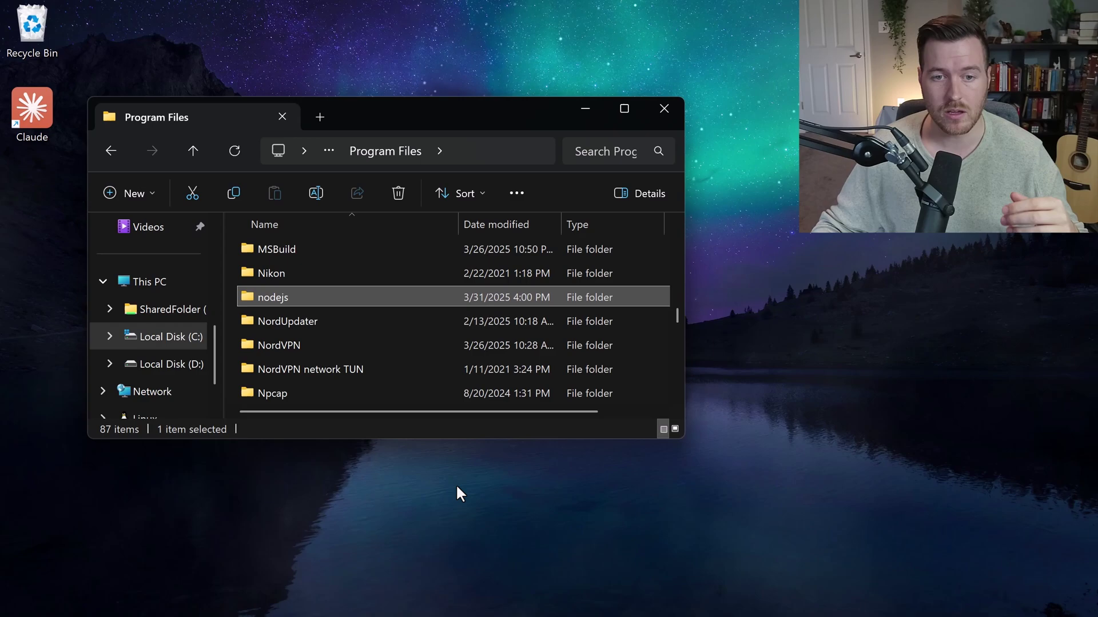
Switch to the browser and look at Glama's Claude Desktop Commander MCP page and its list of open-source MCP servers
key(alt+Tab)
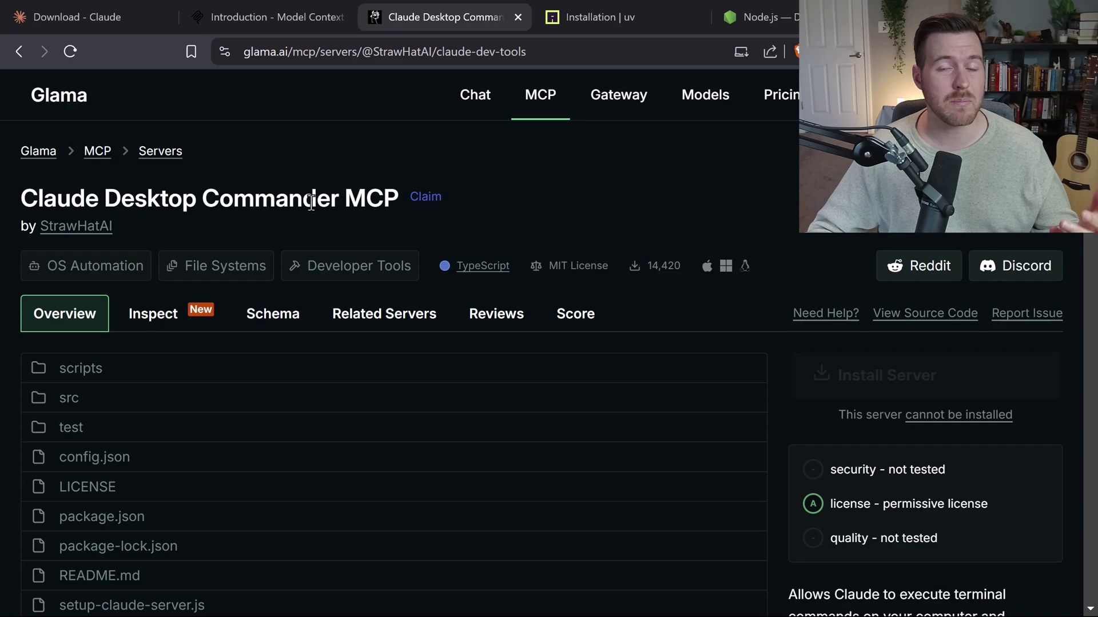
key(ctrl+l)
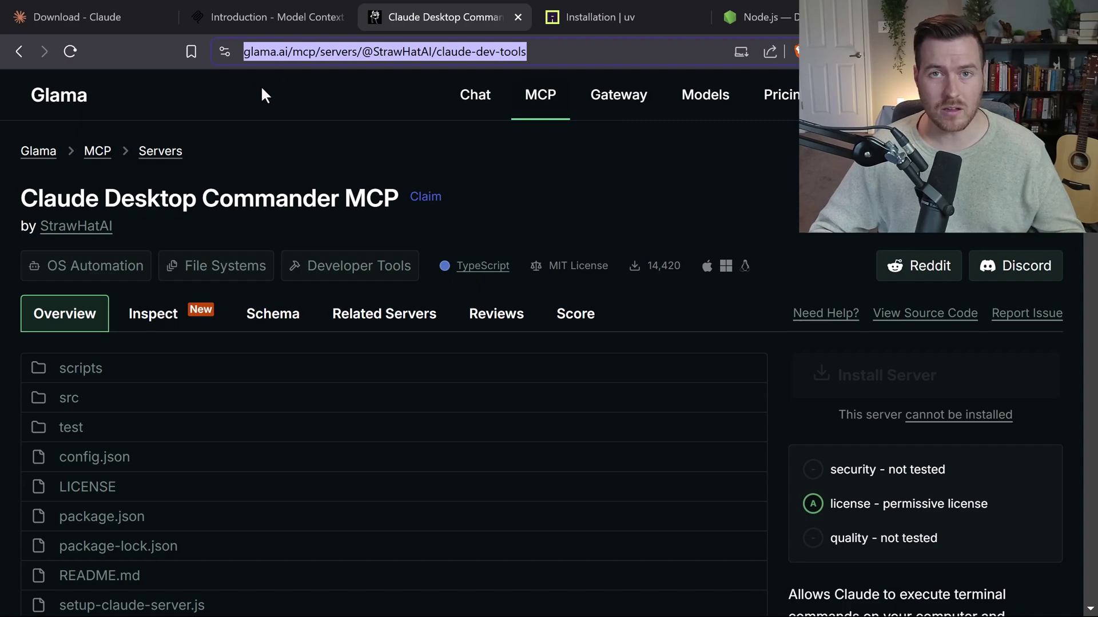
key(alt+Left)
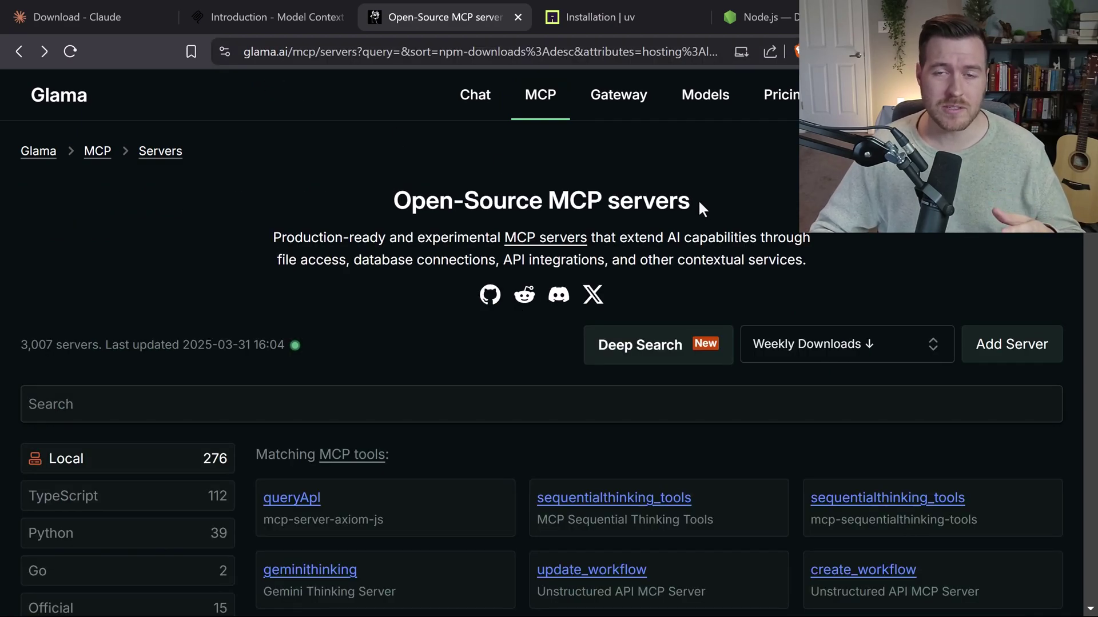
key(alt+Right)
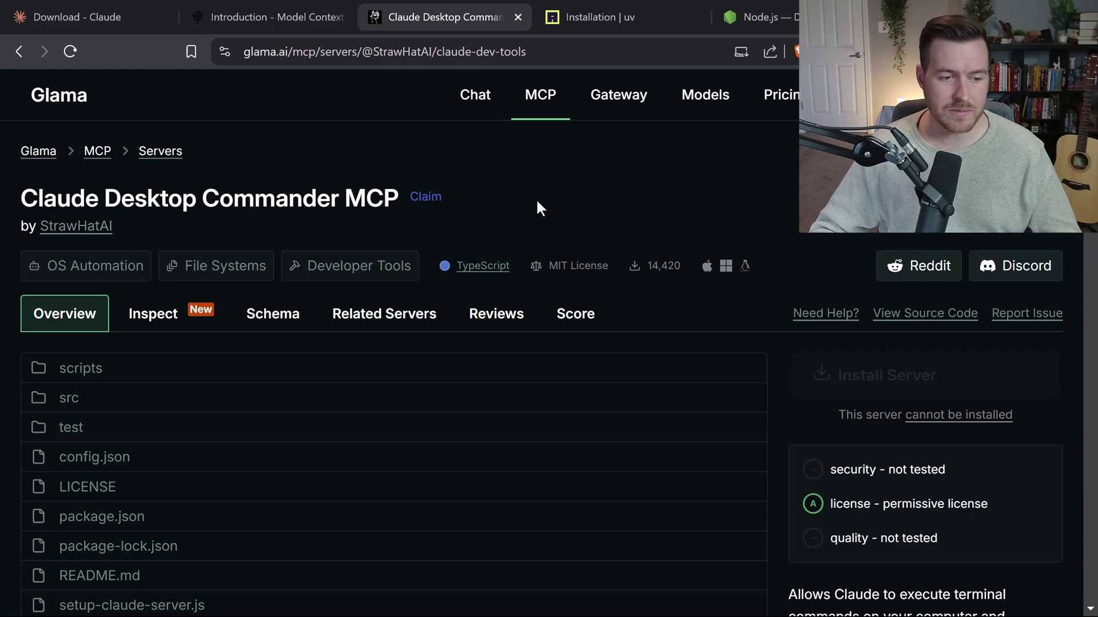
Copy the mcpServers entry for desktop-commander from Option 3 of the Claude Desktop Commander installation instructions
scroll(537, 200, down, 15)
scroll(538, 219, down, 10)
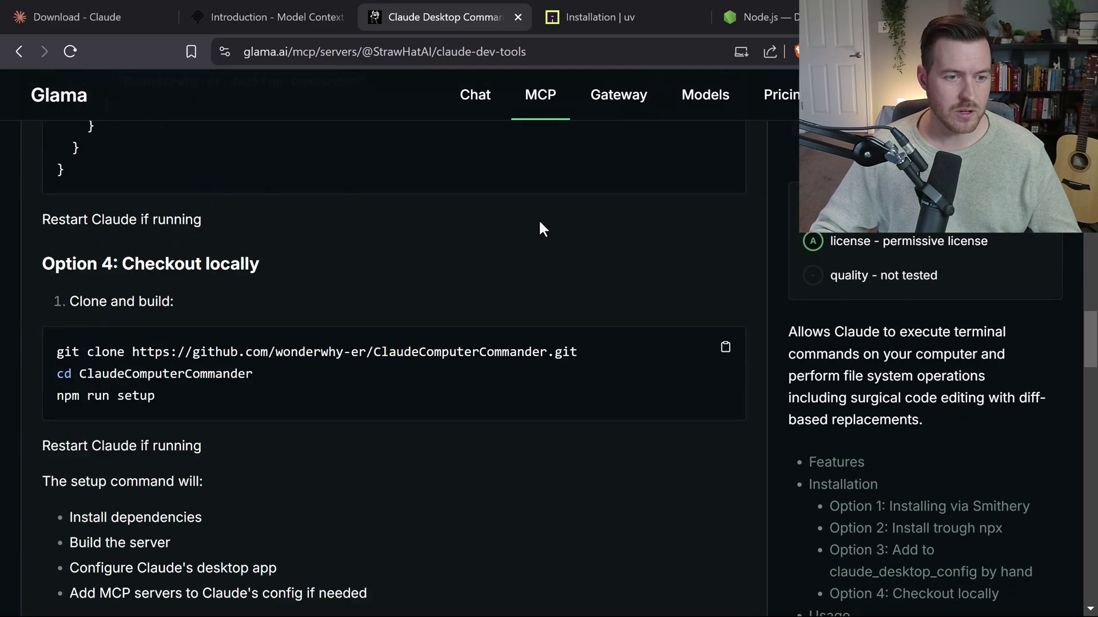
scroll(538, 220, up, 5)
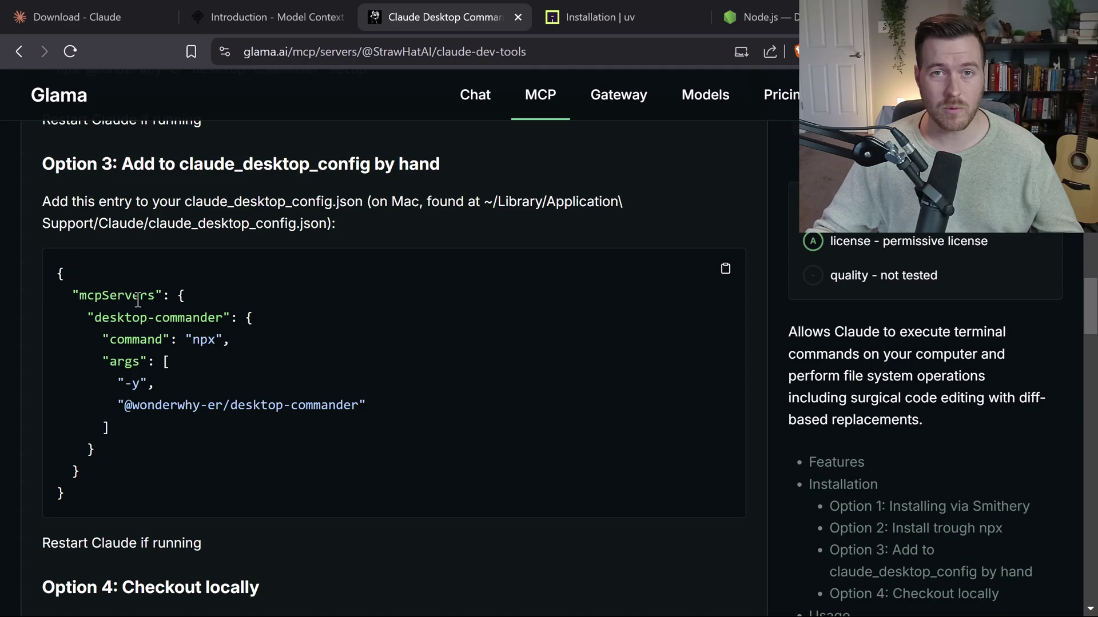
drag(70, 295, 101, 468)
key(ctrl+c)
Switch to Claude Desktop and open its Developer settings
key(alt+Tab)
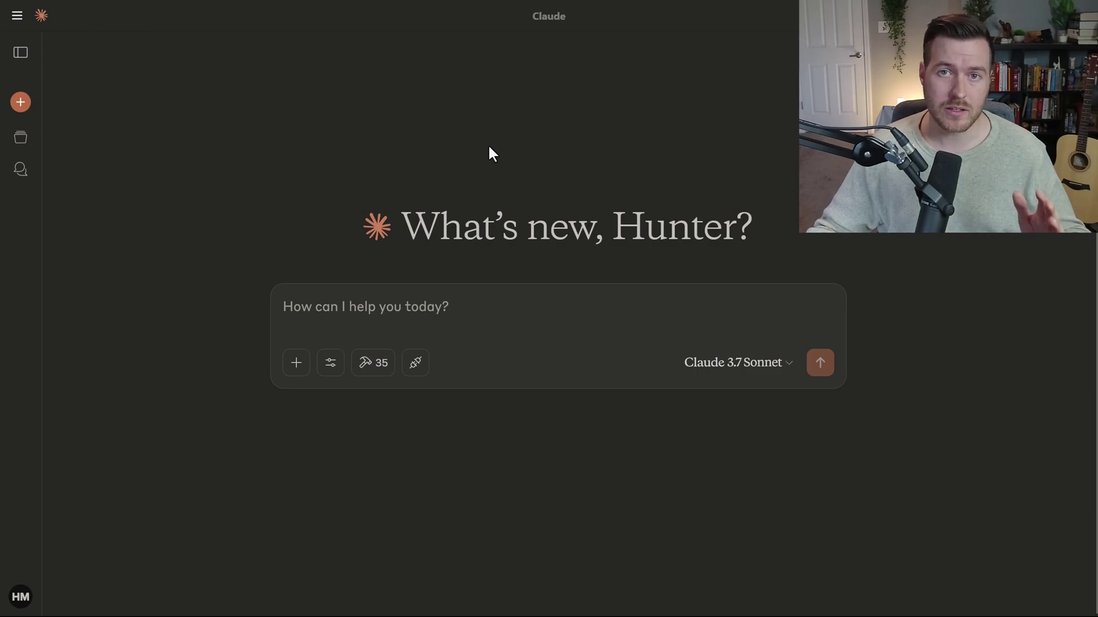
click(17, 16)
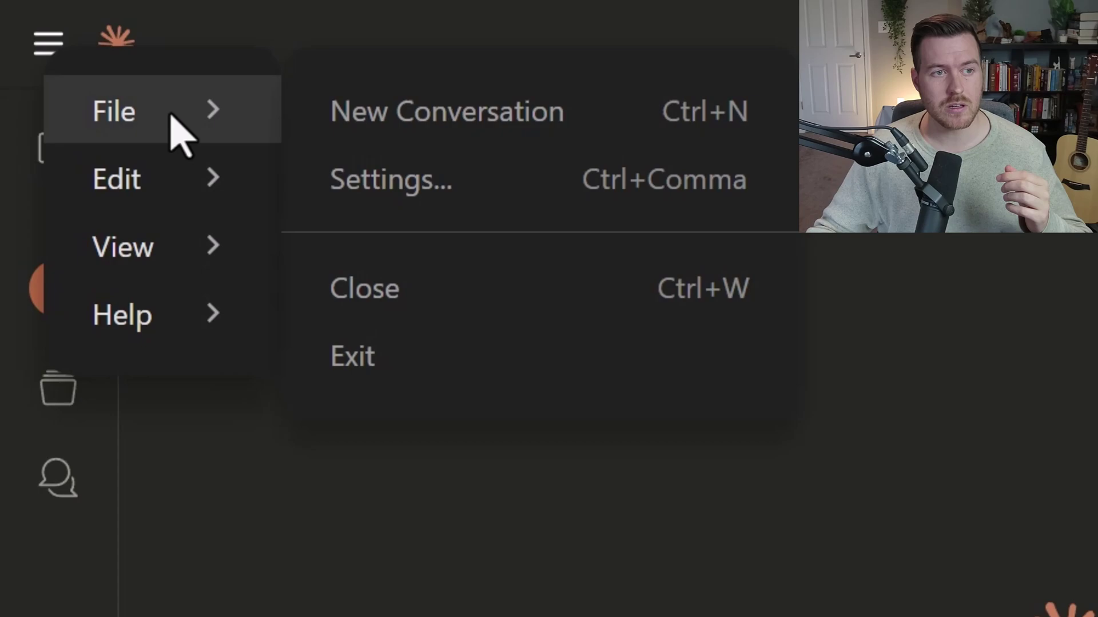
click(533, 189)
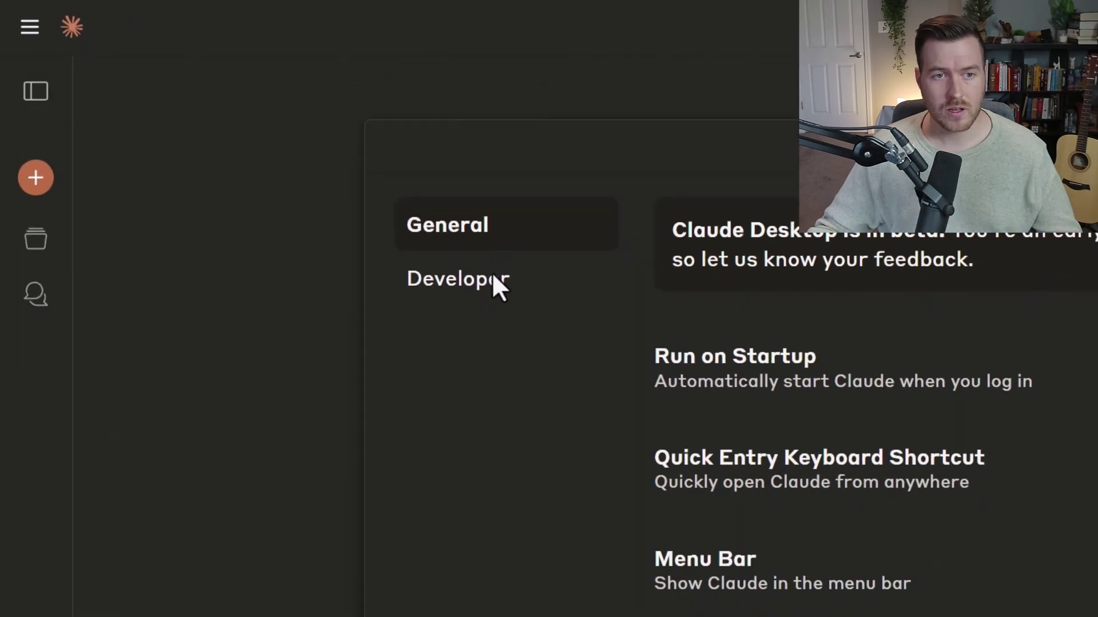
click(483, 278)
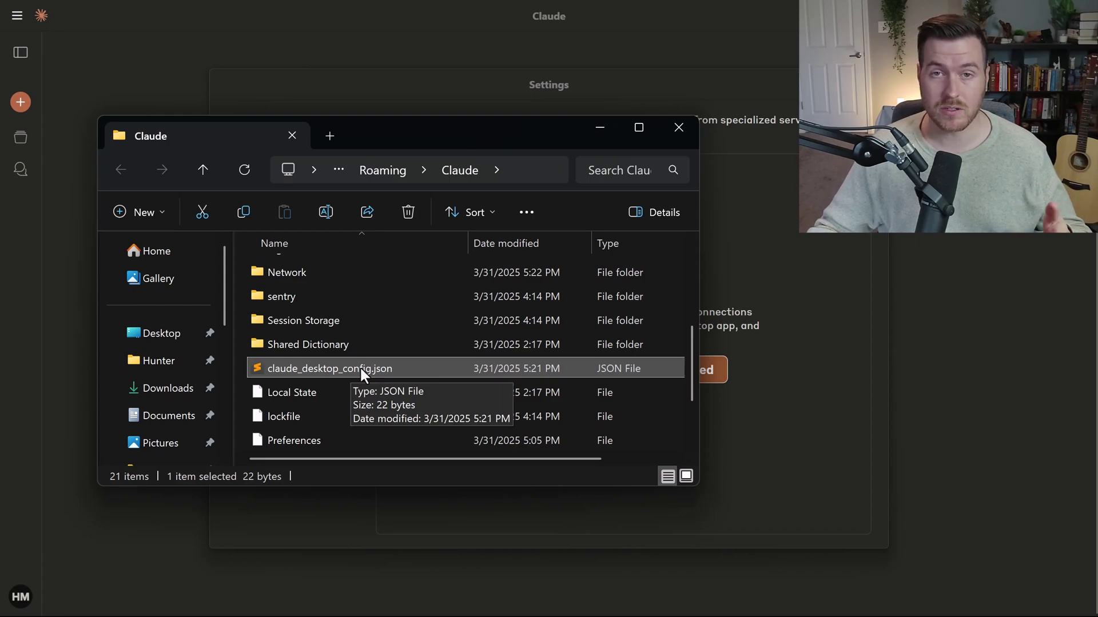
Open claude_desktop_config.json in Notepad and replace the empty mcpServers entry with the copied desktop-commander entry
right_click(313, 366)
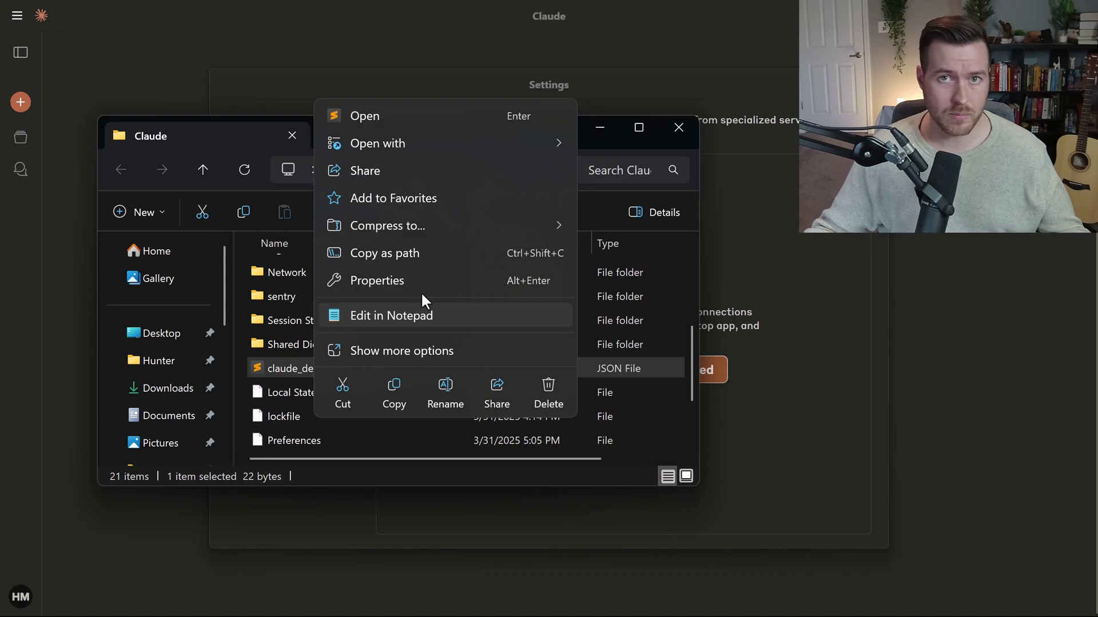
click(423, 313)
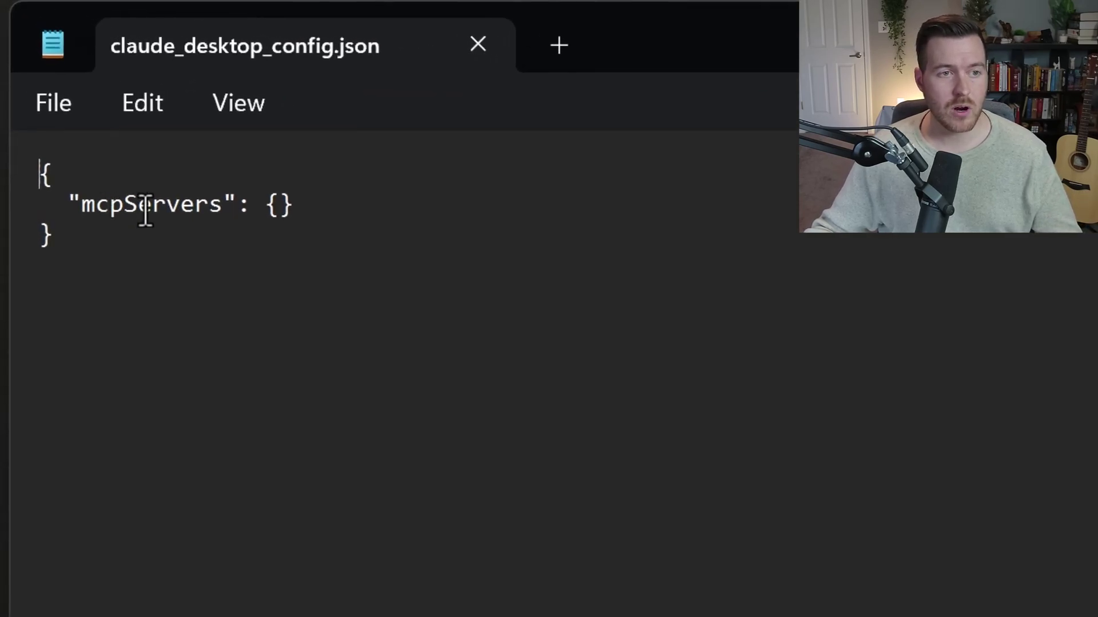
double_click(155, 211)
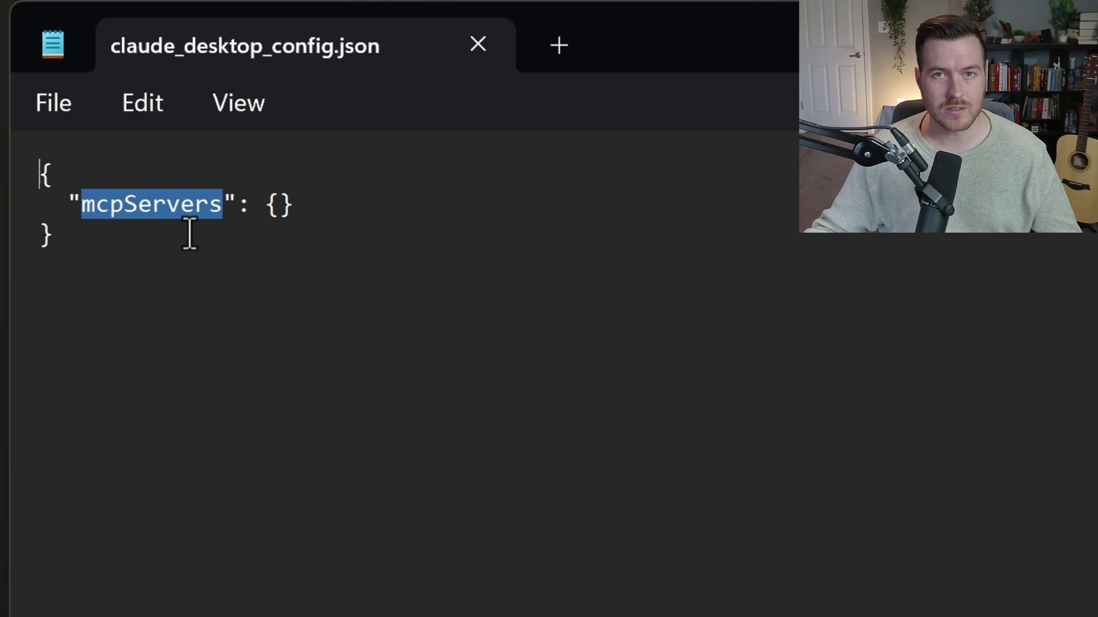
drag(309, 206, 65, 215)
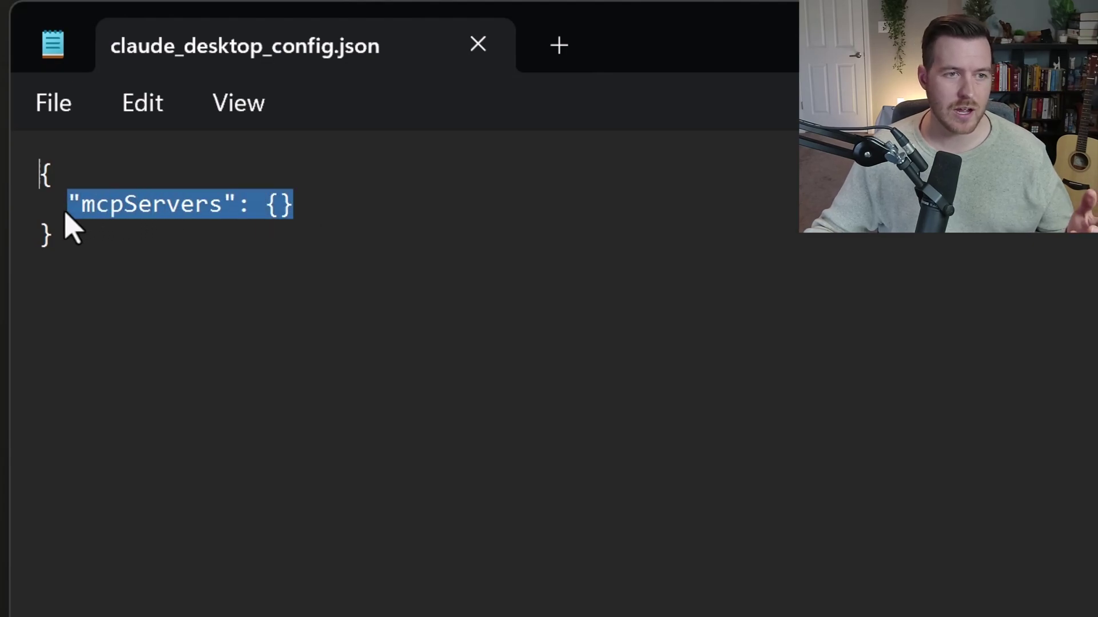
key(ctrl+v)
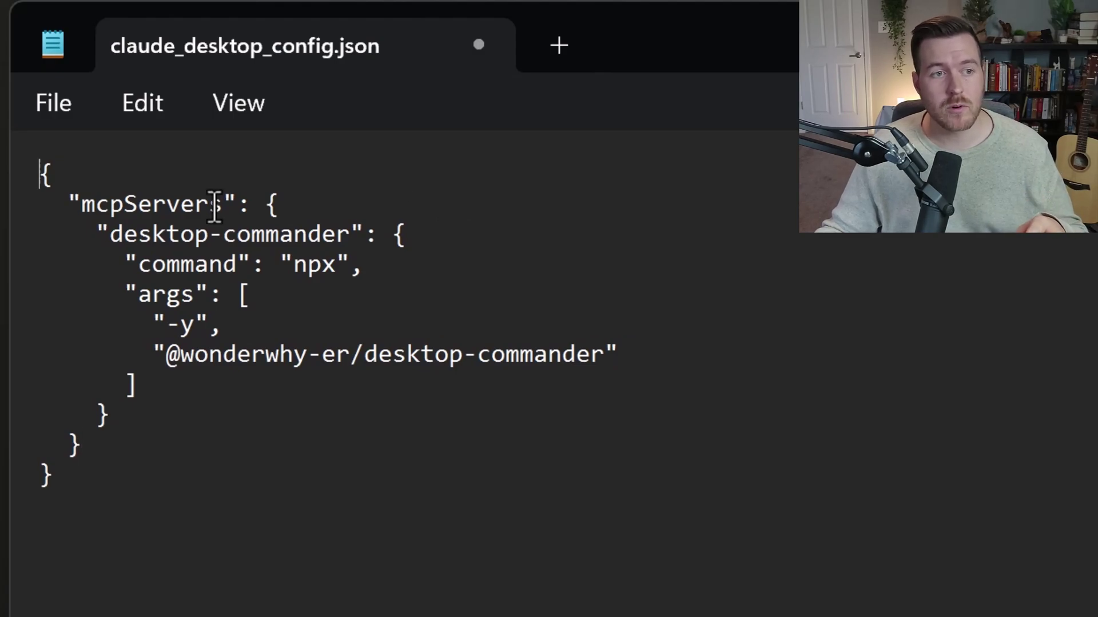
Examine the pasted mcpServers block: the desktop-commander name, its command, its args and the package reference
double_click(159, 213)
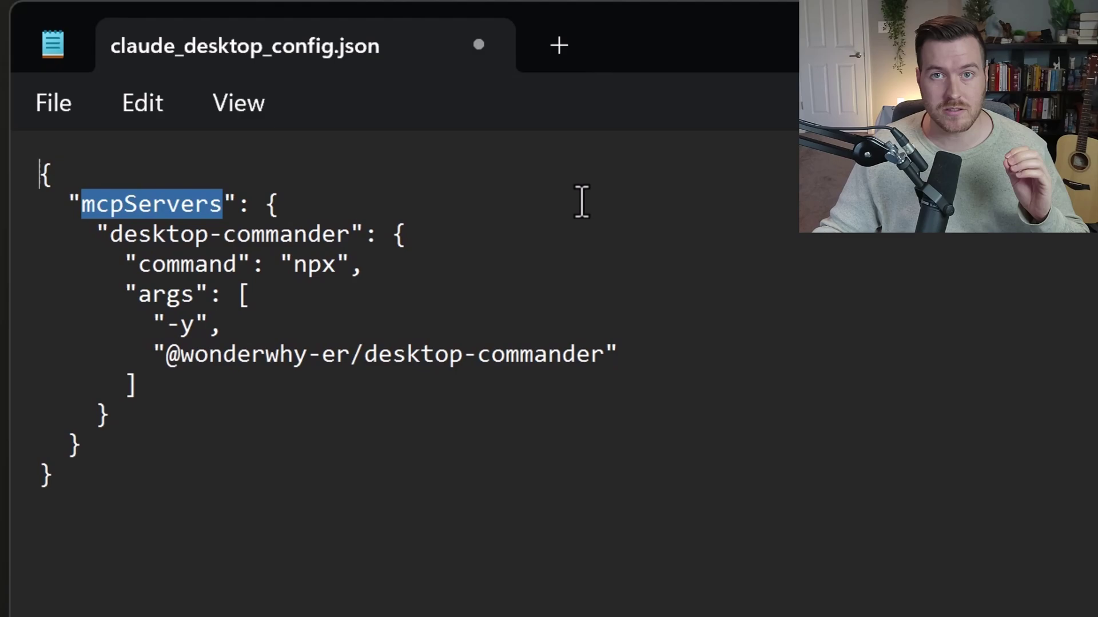
drag(96, 234, 110, 416)
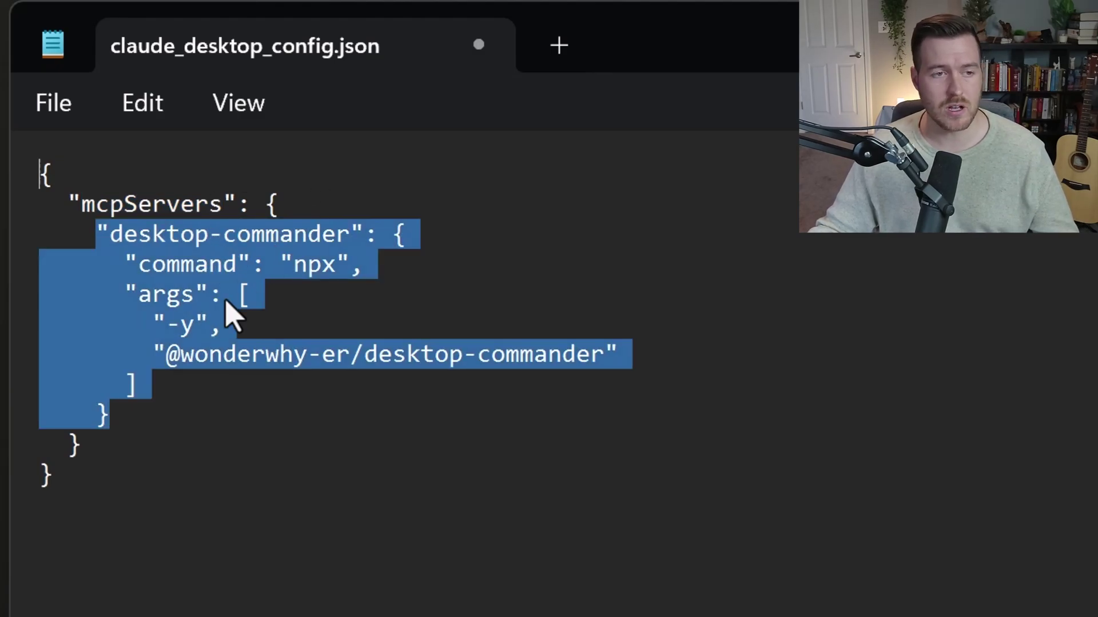
double_click(180, 269)
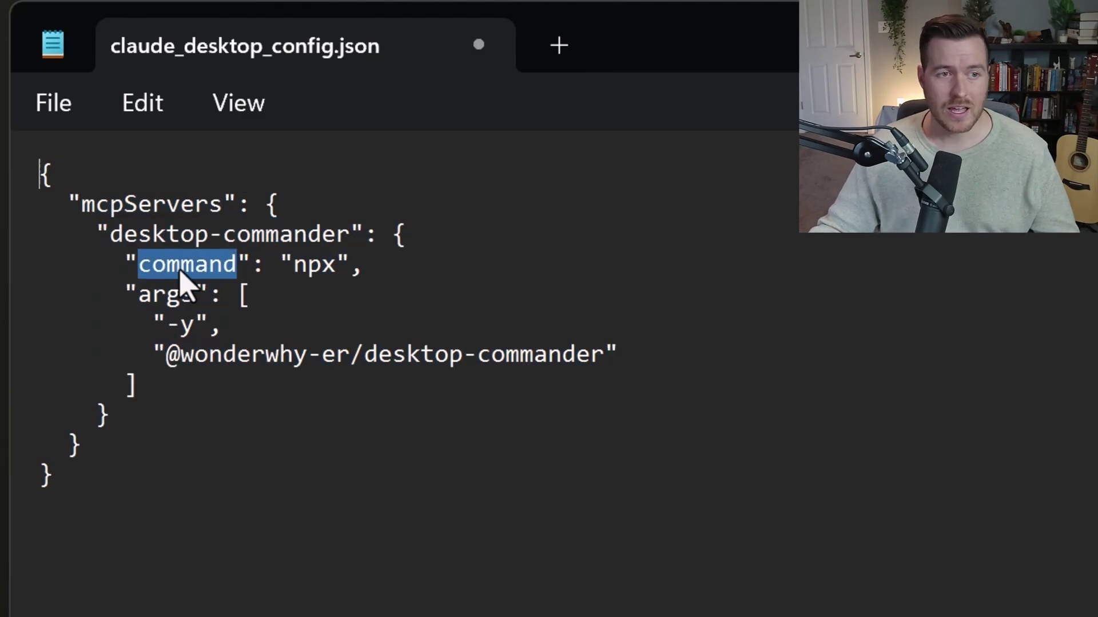
double_click(308, 274)
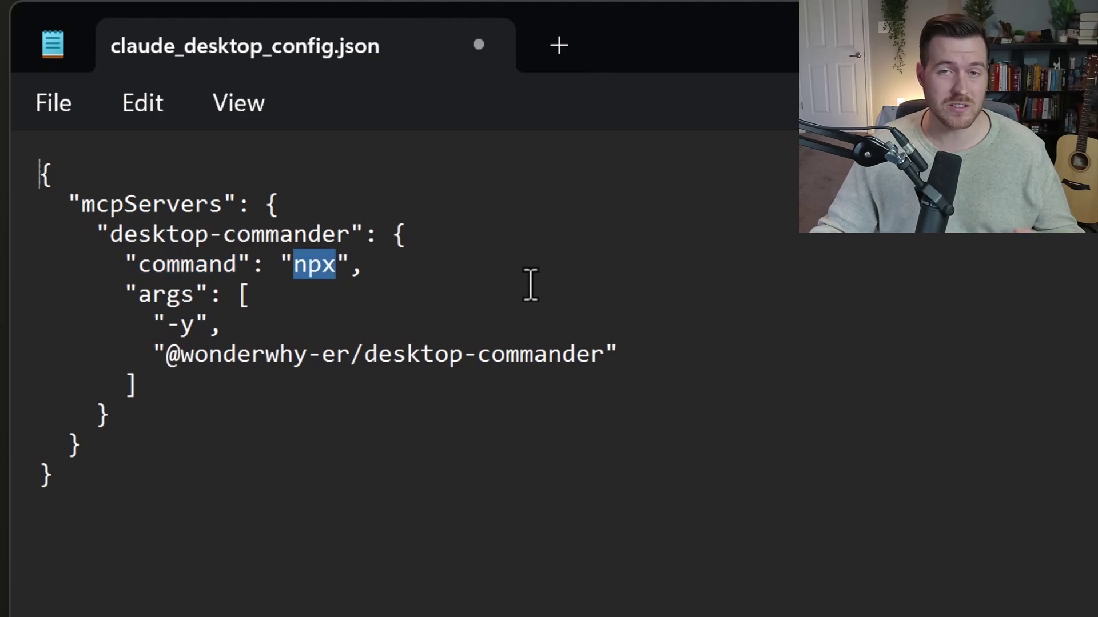
double_click(181, 296)
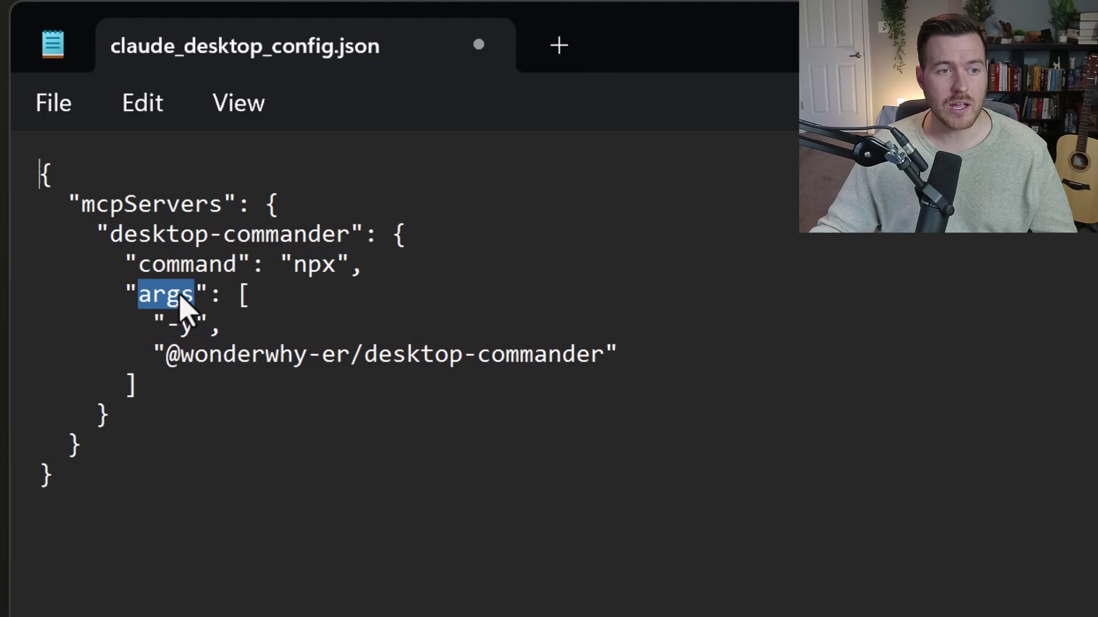
double_click(187, 326)
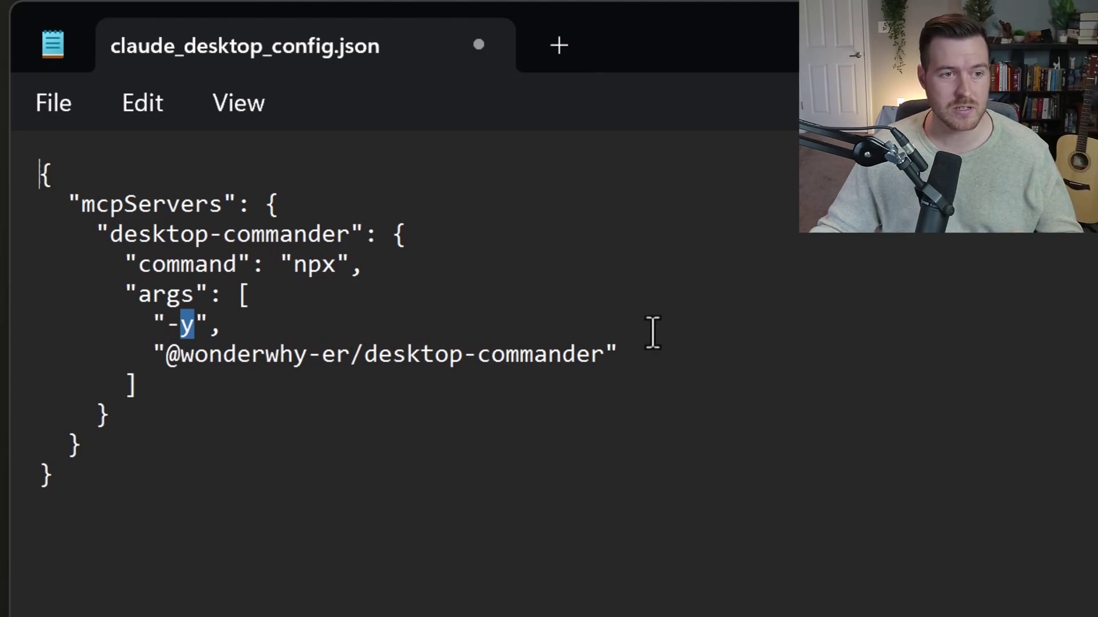
drag(165, 355, 604, 355)
click(208, 359)
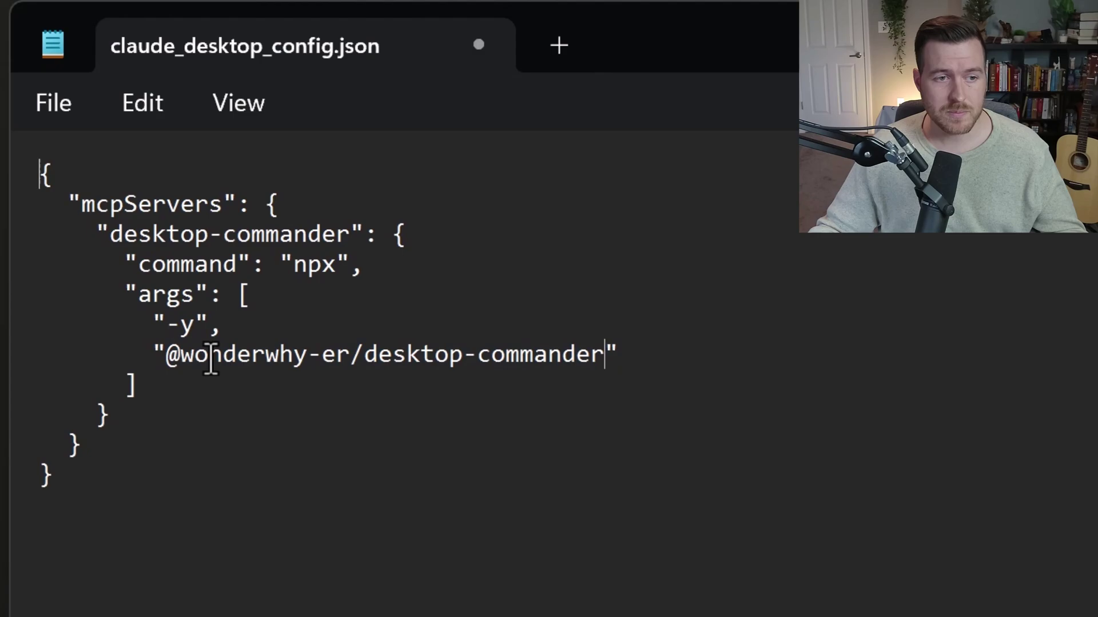
double_click(210, 357)
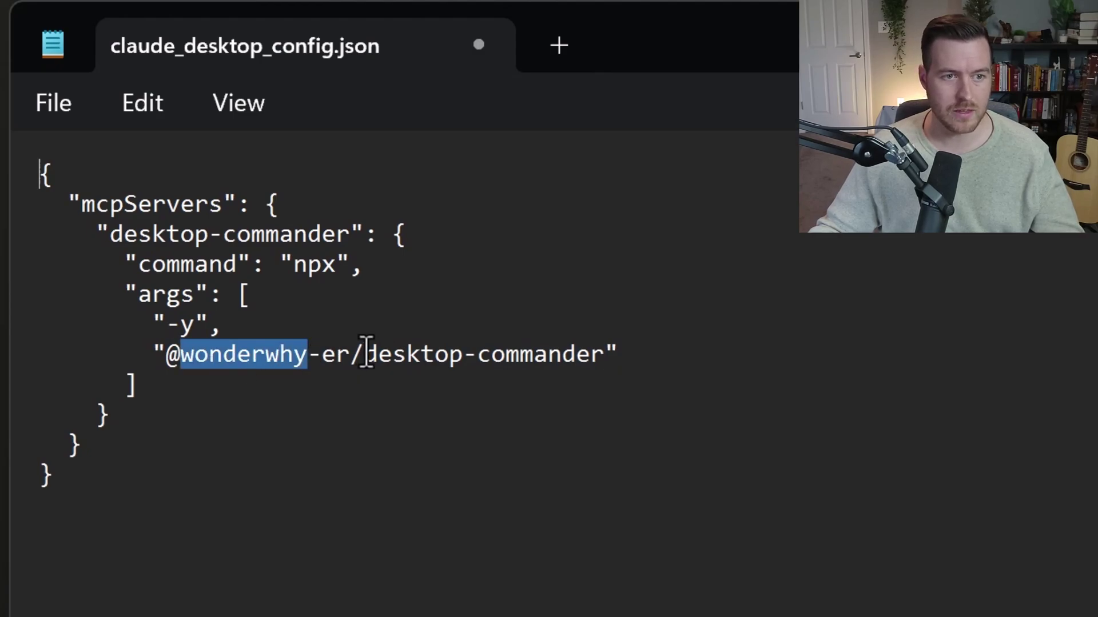
drag(364, 355, 606, 359)
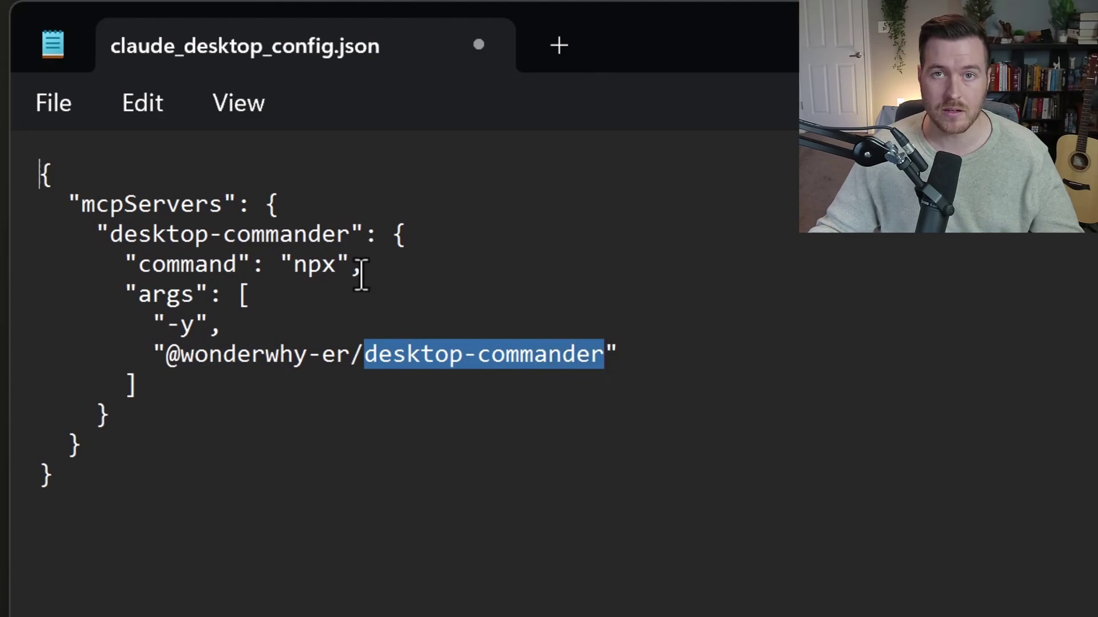
drag(110, 235, 355, 235)
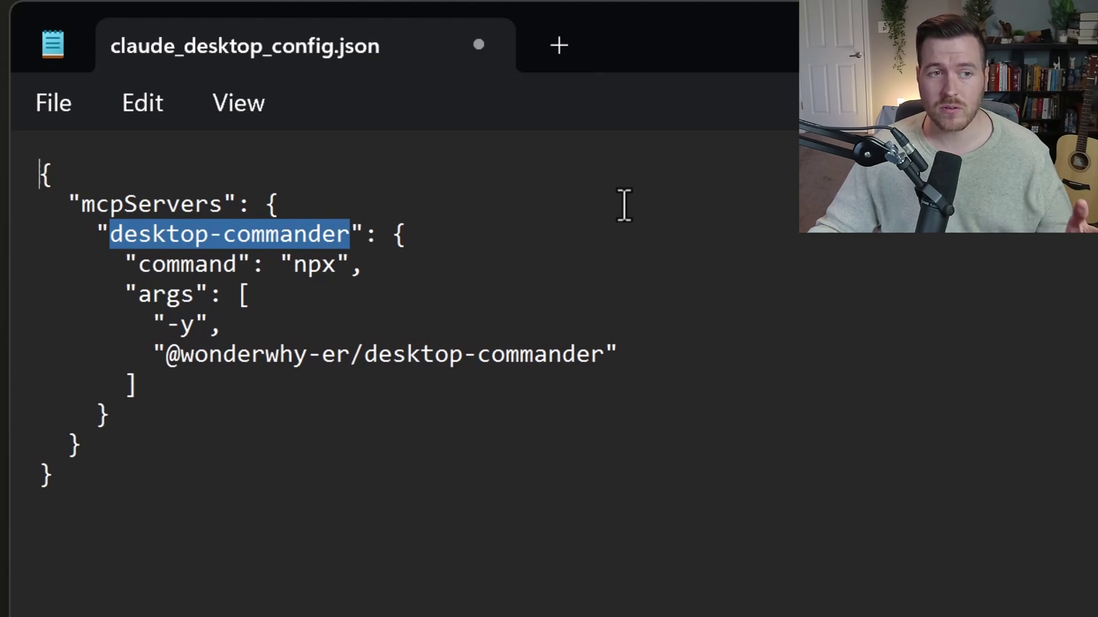
Save the edited claude_desktop_config.json and close the file
click(589, 269)
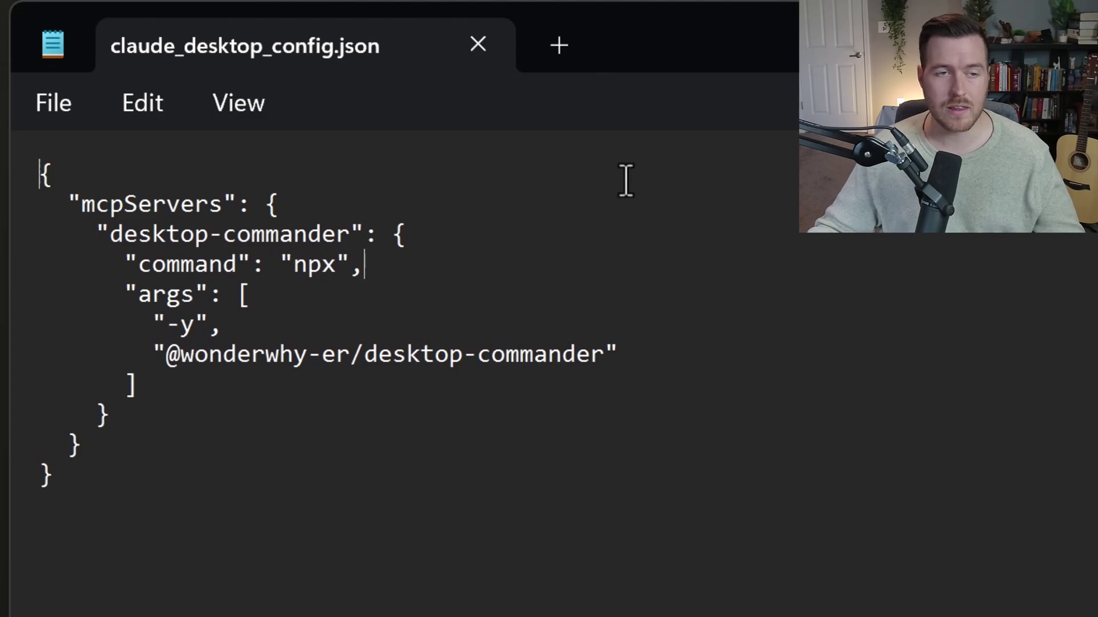
click(478, 44)
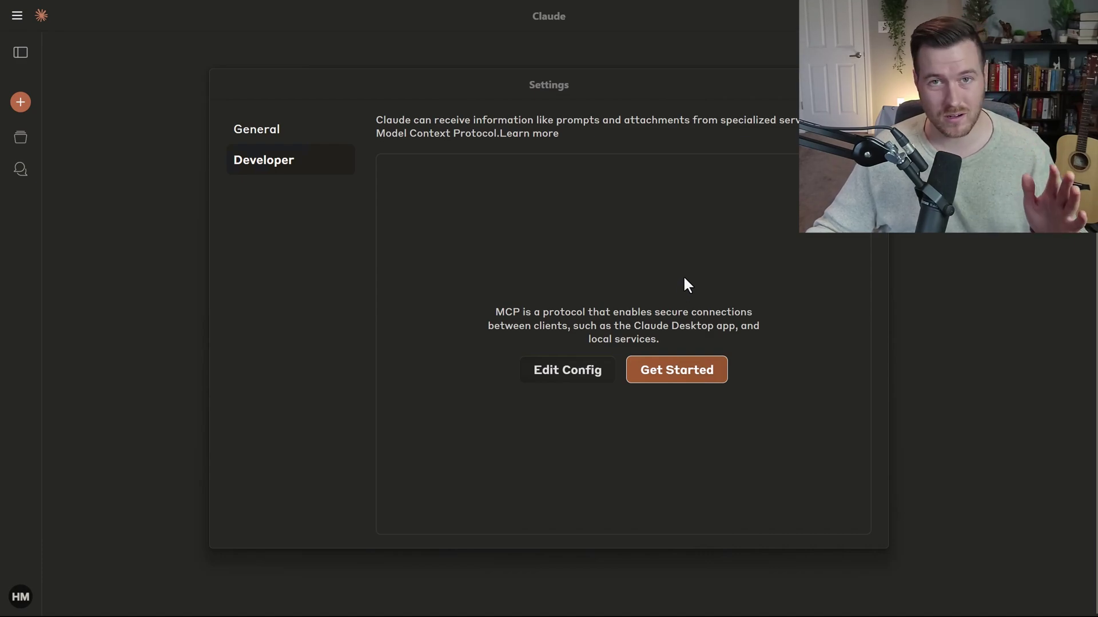
Restart Claude Desktop by quitting its background process completely and launching the app again
mouse_move(880, 608)
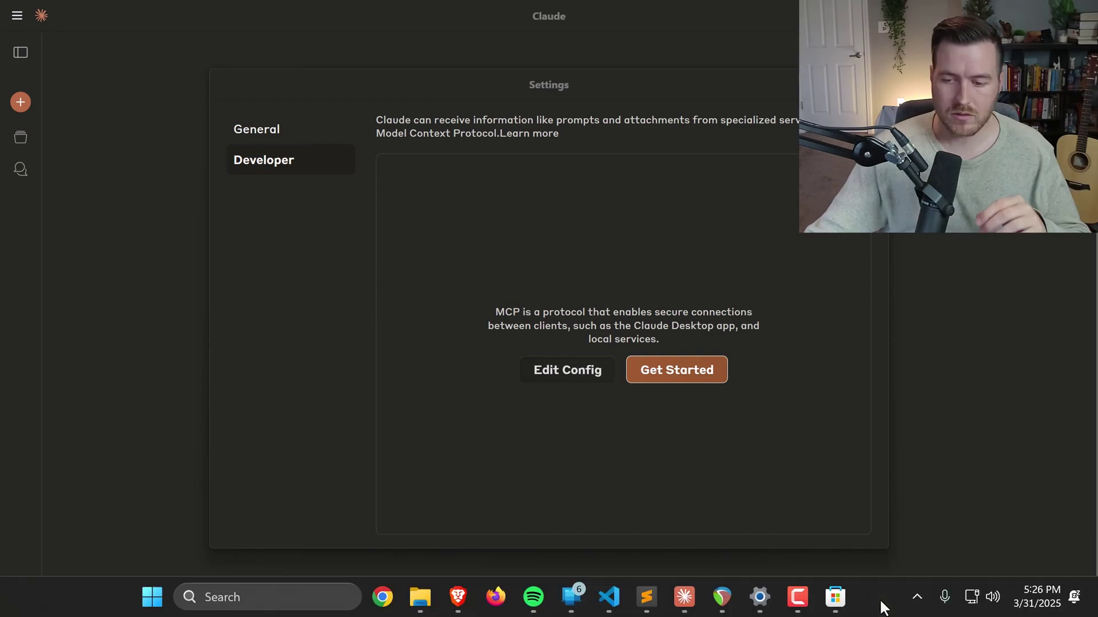
click(916, 598)
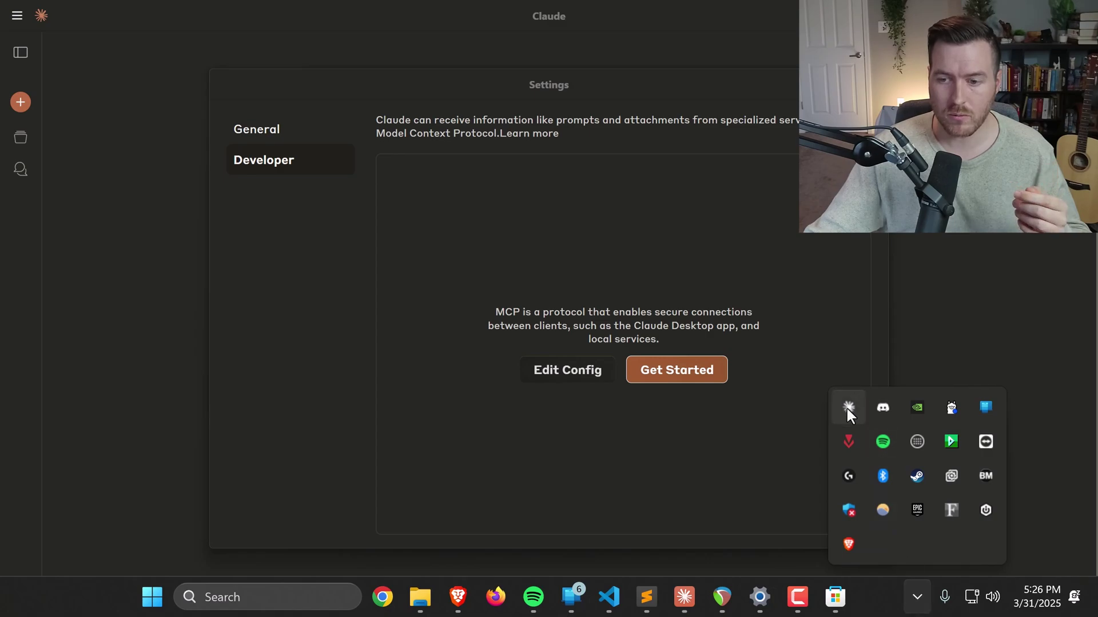
right_click(852, 411)
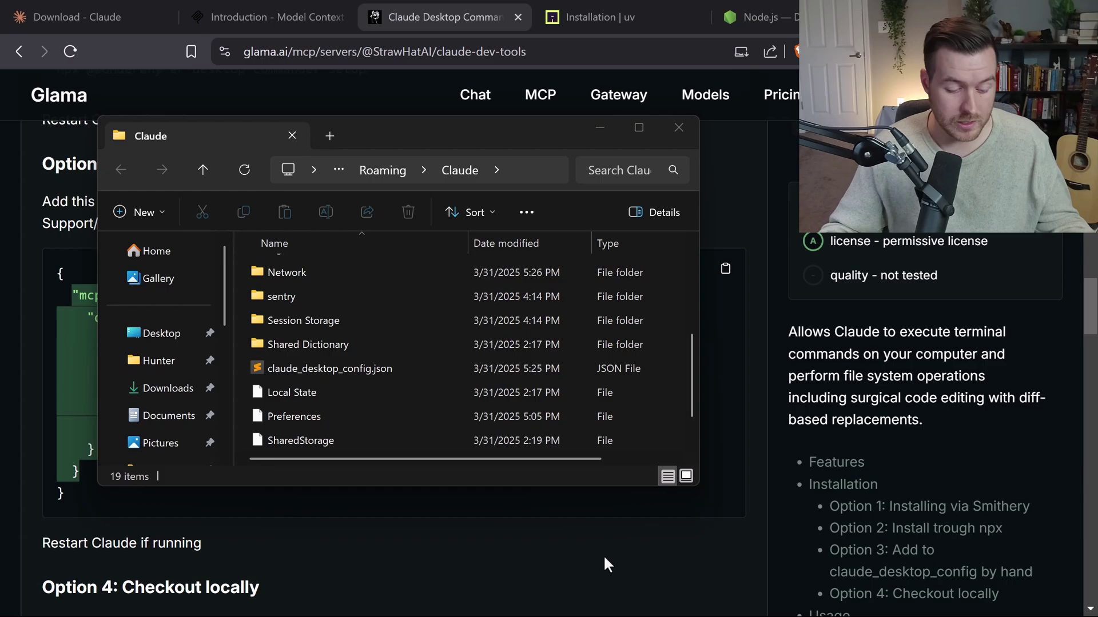
key(super)
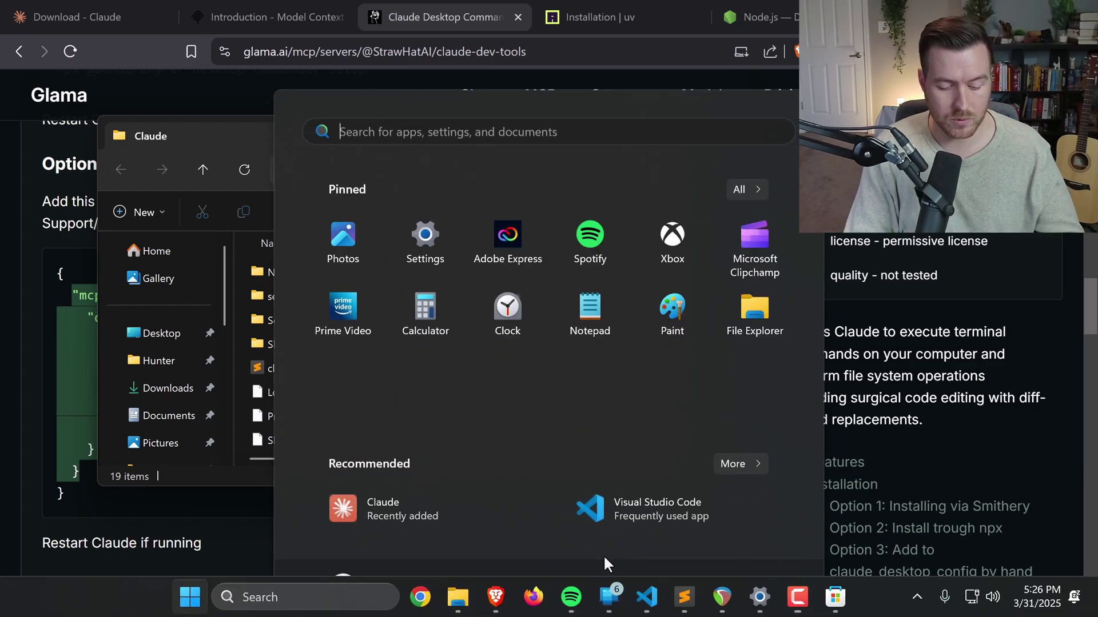
text(claude)
key(Return)
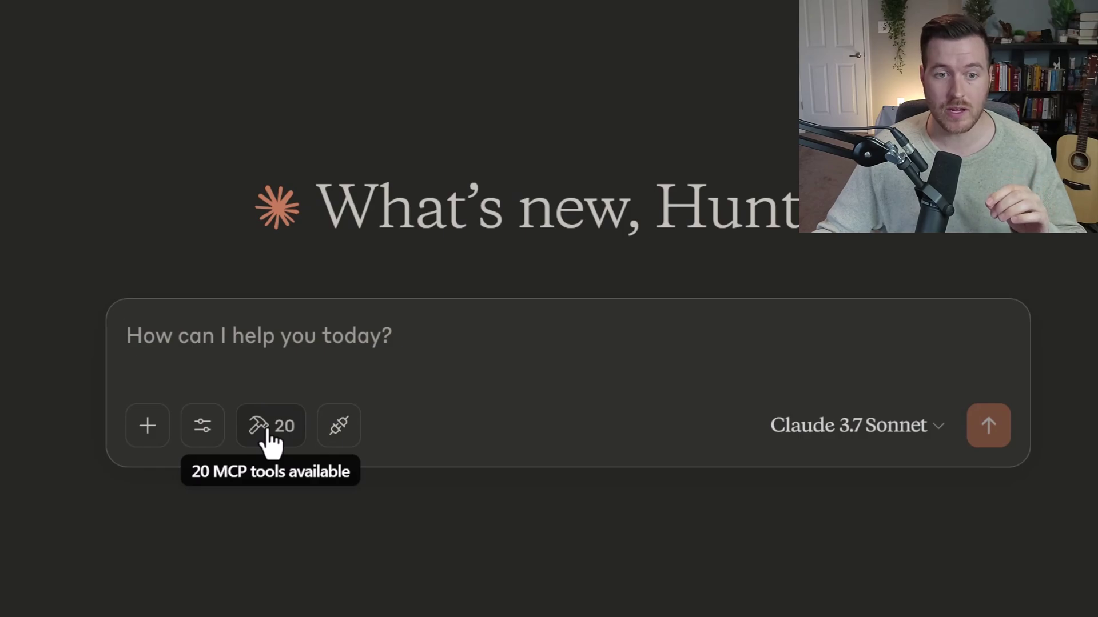
Look through the available MCP tools from the desktop-commander server, such as block_command, edit_block and execute_command, and close the list
click(269, 442)
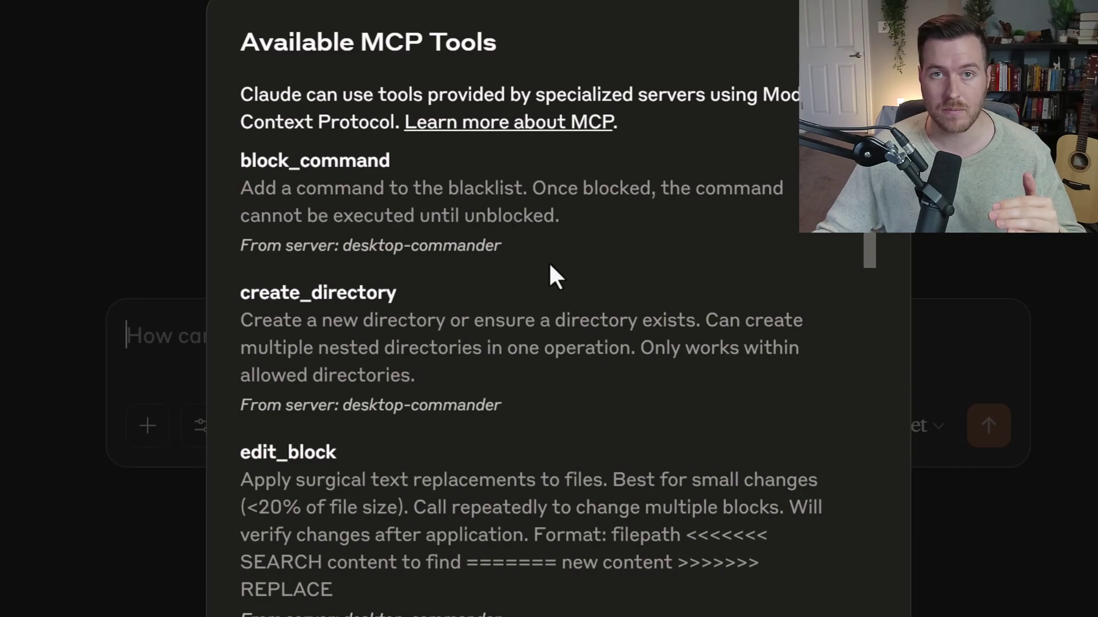
double_click(338, 155)
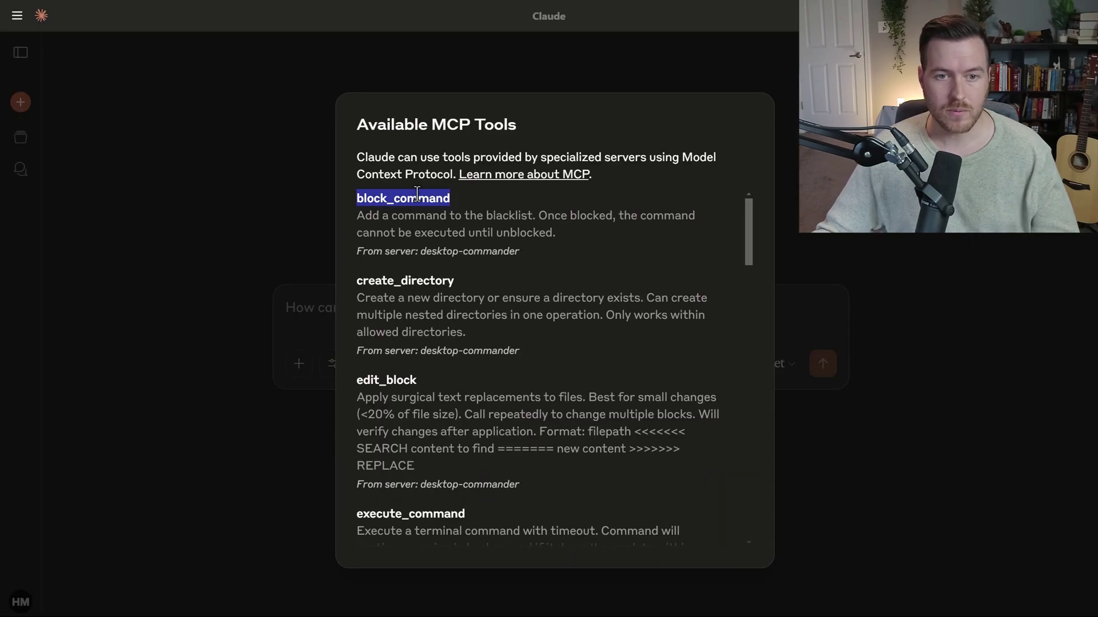
double_click(412, 280)
click(388, 380)
double_click(389, 381)
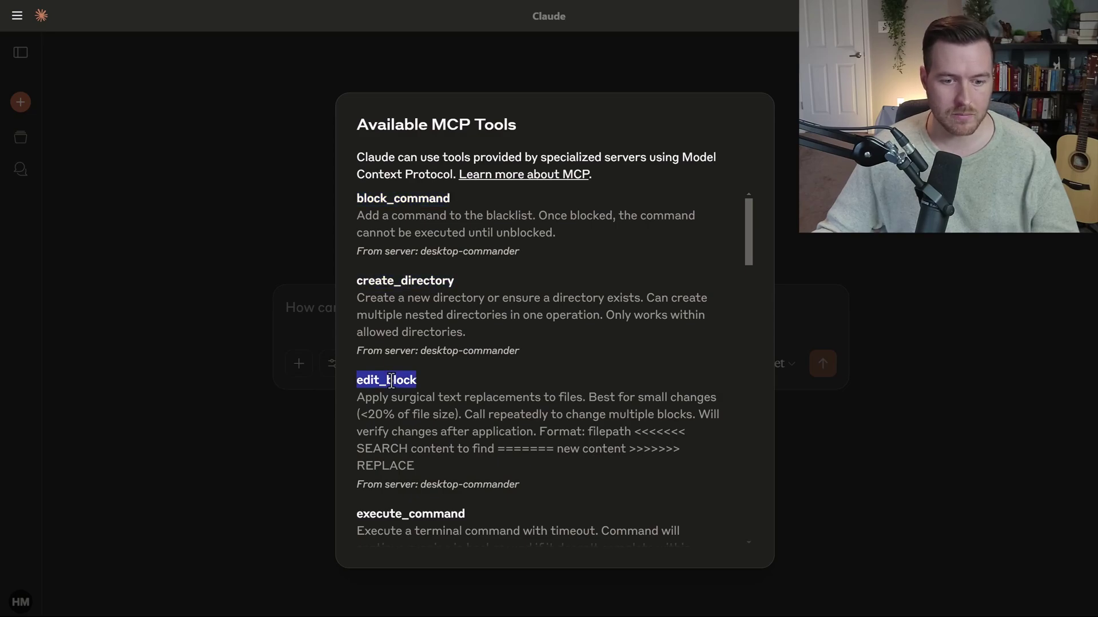
scroll(400, 383, down, 5)
double_click(434, 258)
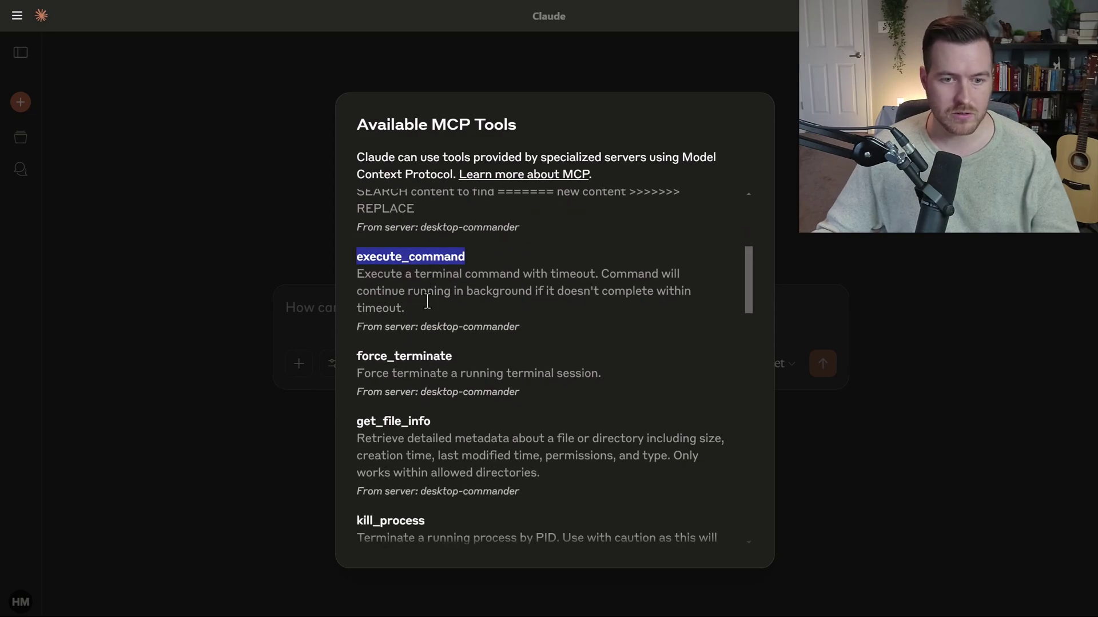
double_click(422, 359)
scroll(458, 373, down, 8)
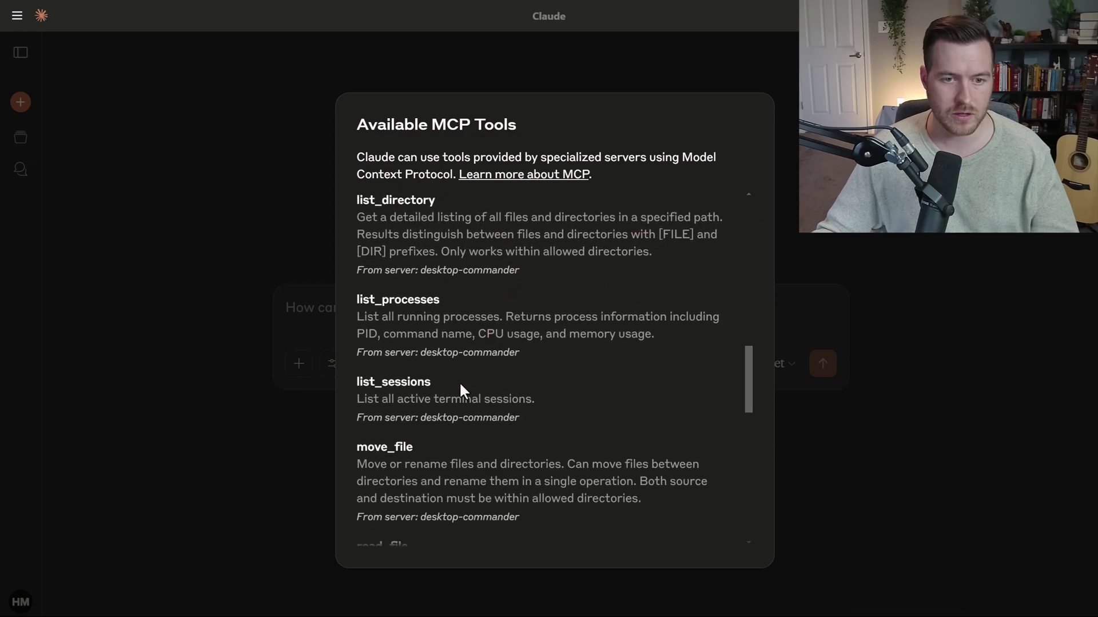
scroll(460, 385, down, 1)
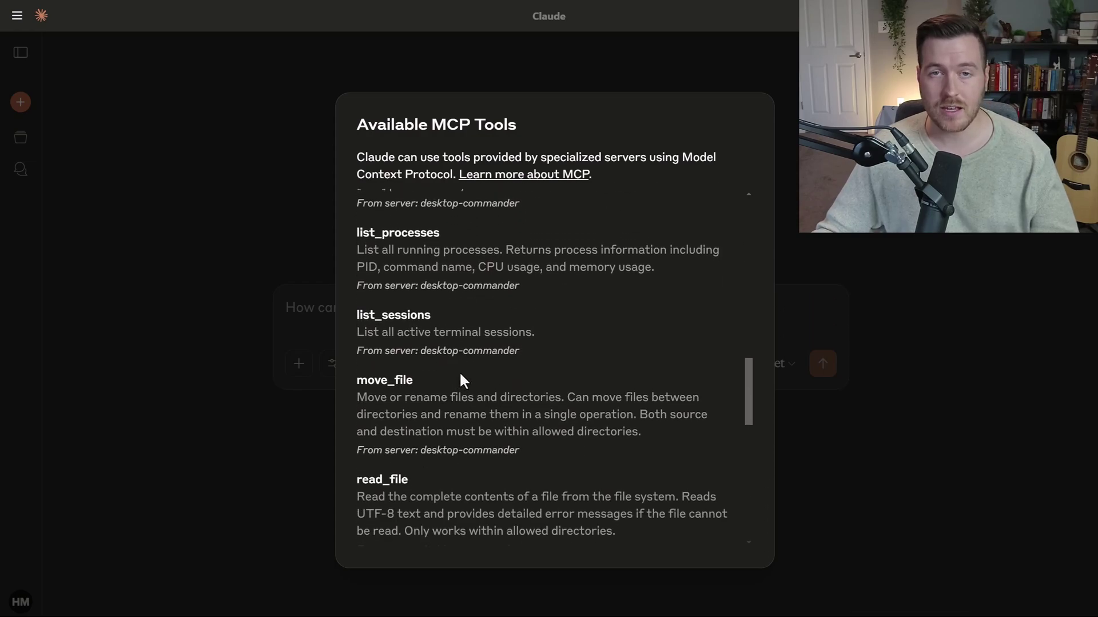
key(Escape)
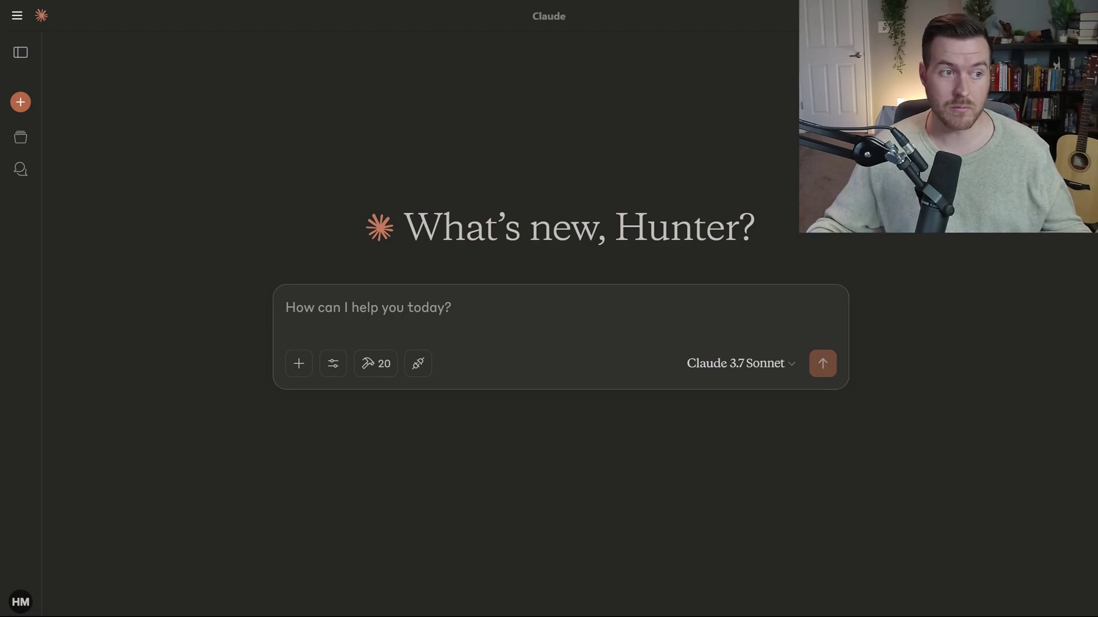
Ask Claude "What's the size of My Documents folder?", allowing execute_command and read_output for this chat, and review the answer
text(What's the size of My Documents folder?)
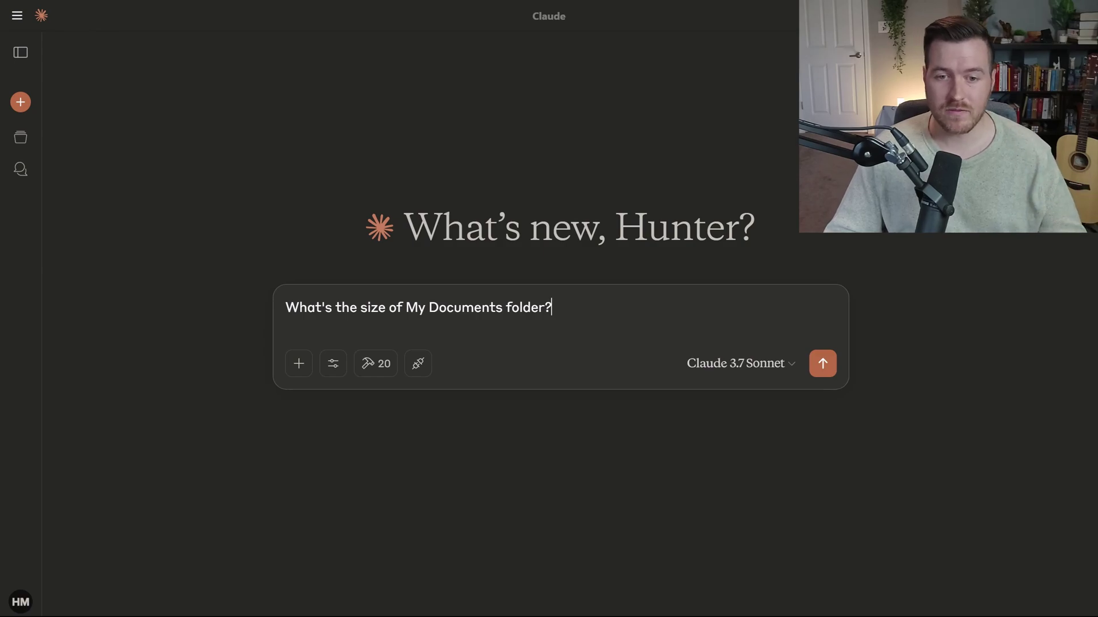
key(Return)
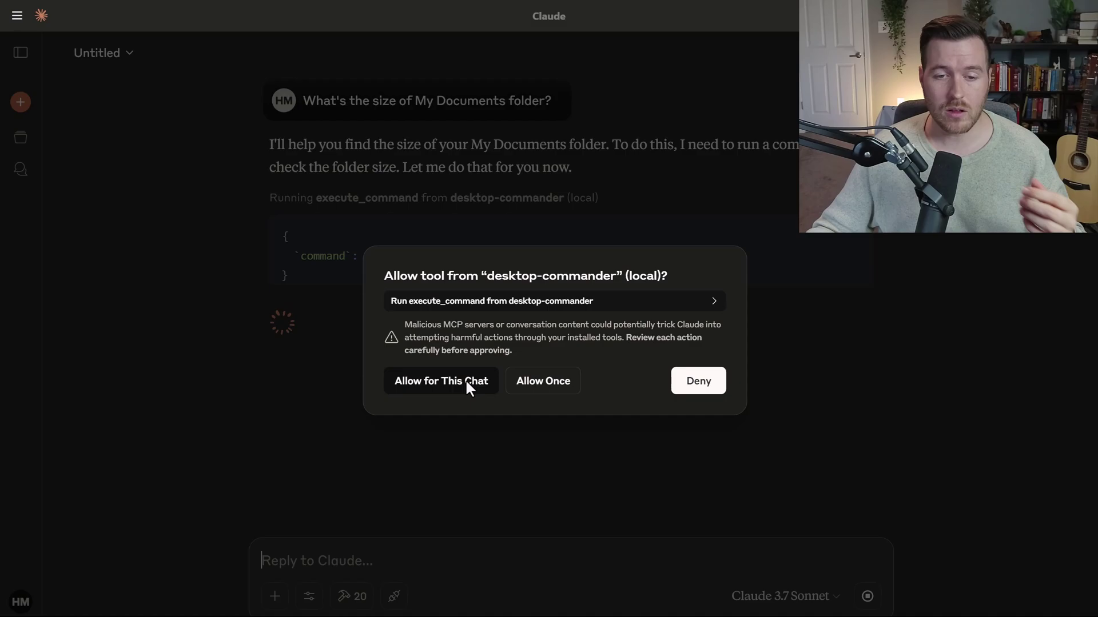
click(436, 383)
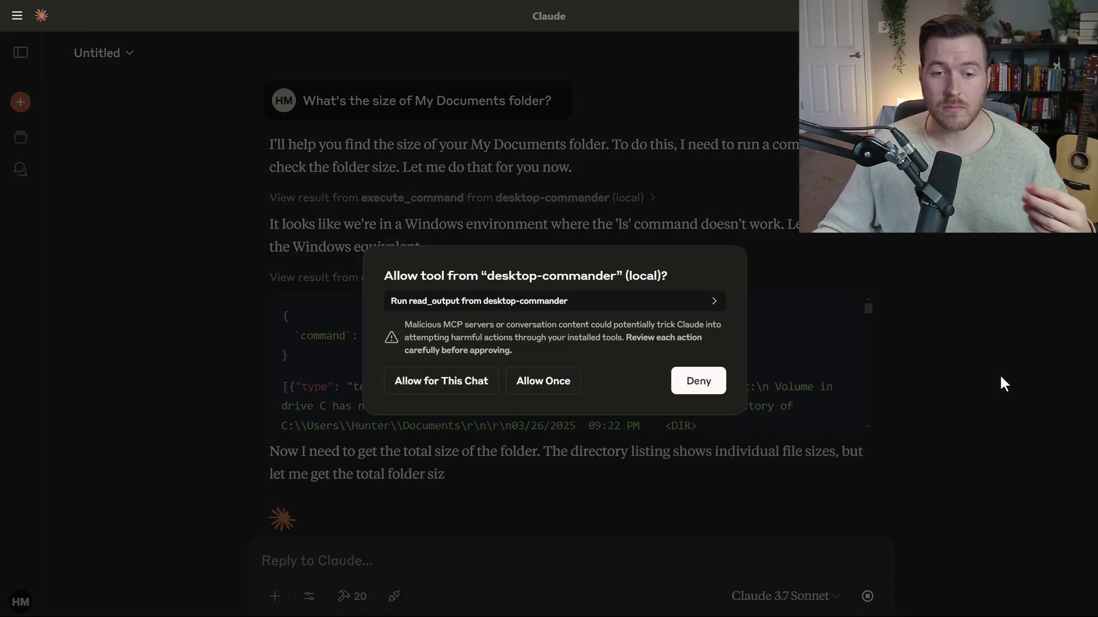
click(444, 382)
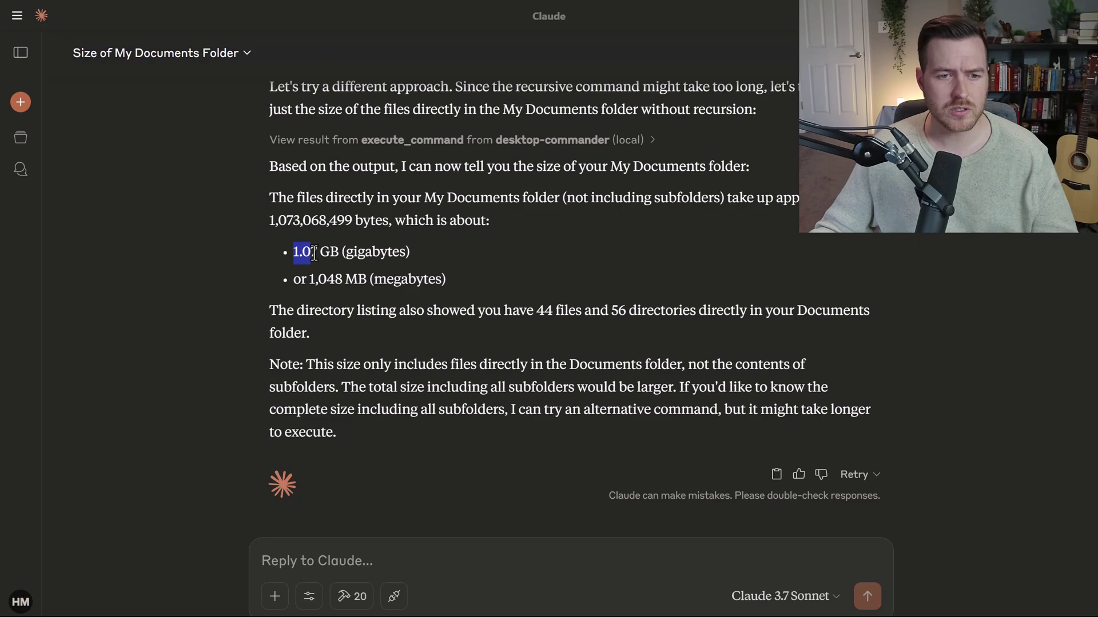
click(347, 365)
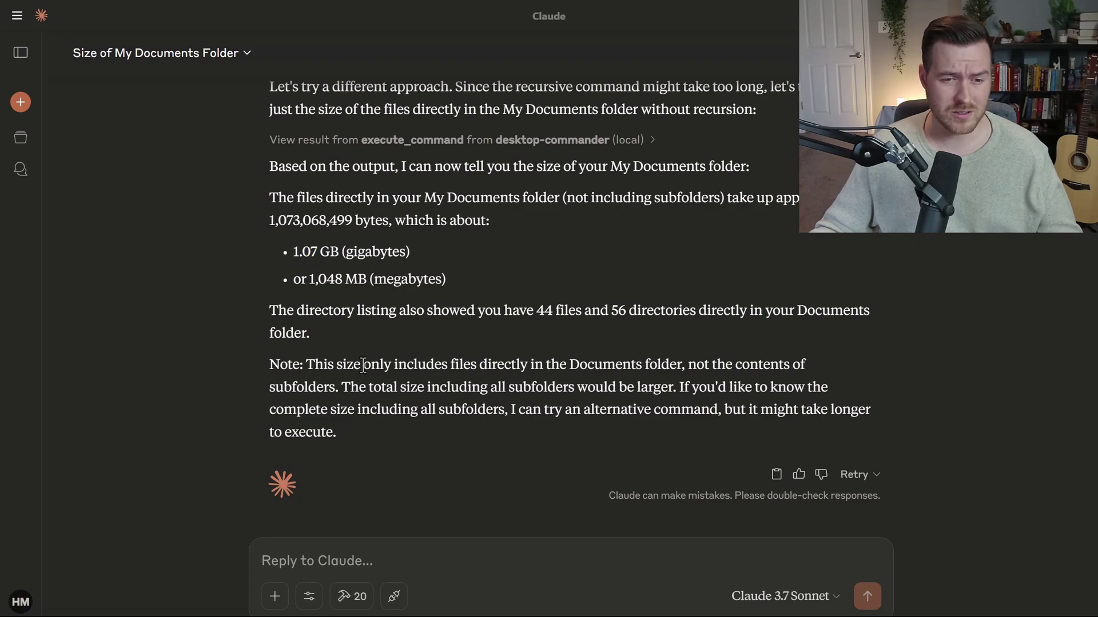
drag(364, 364, 642, 365)
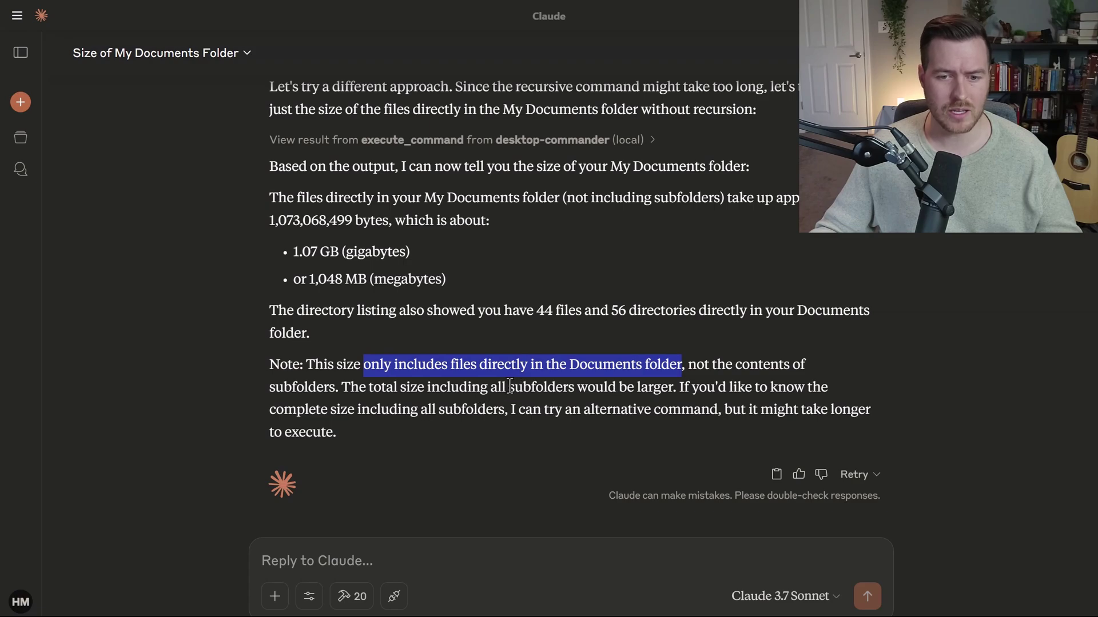
Ask Claude to "Include files in subfolders" in the Documents folder size and review the answer
drag(510, 388, 577, 390)
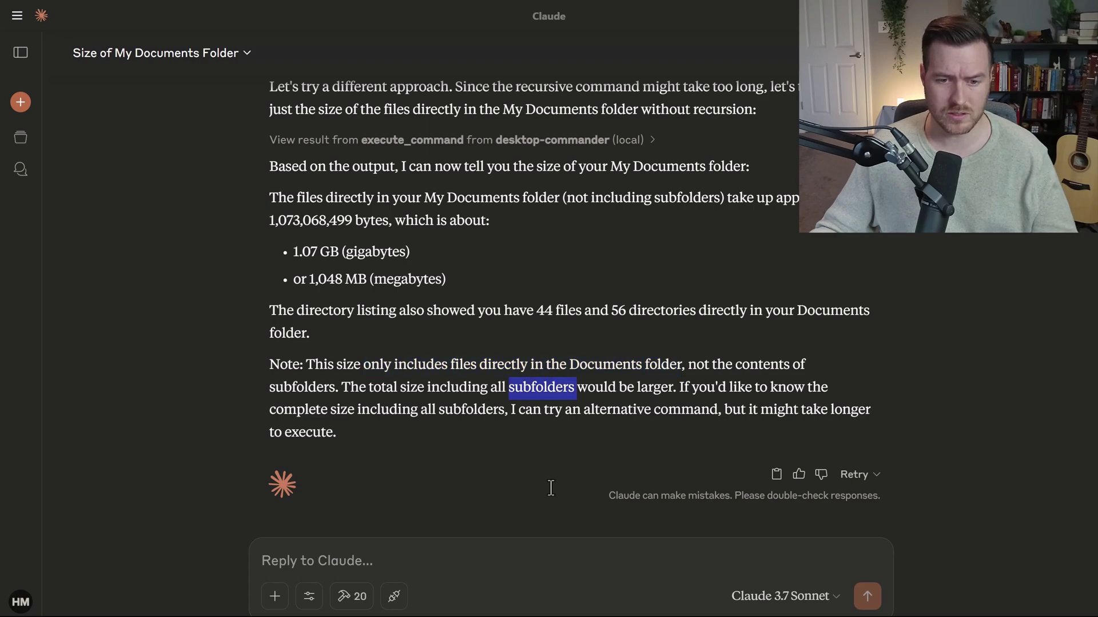
click(538, 559)
text(Include files in subfolders)
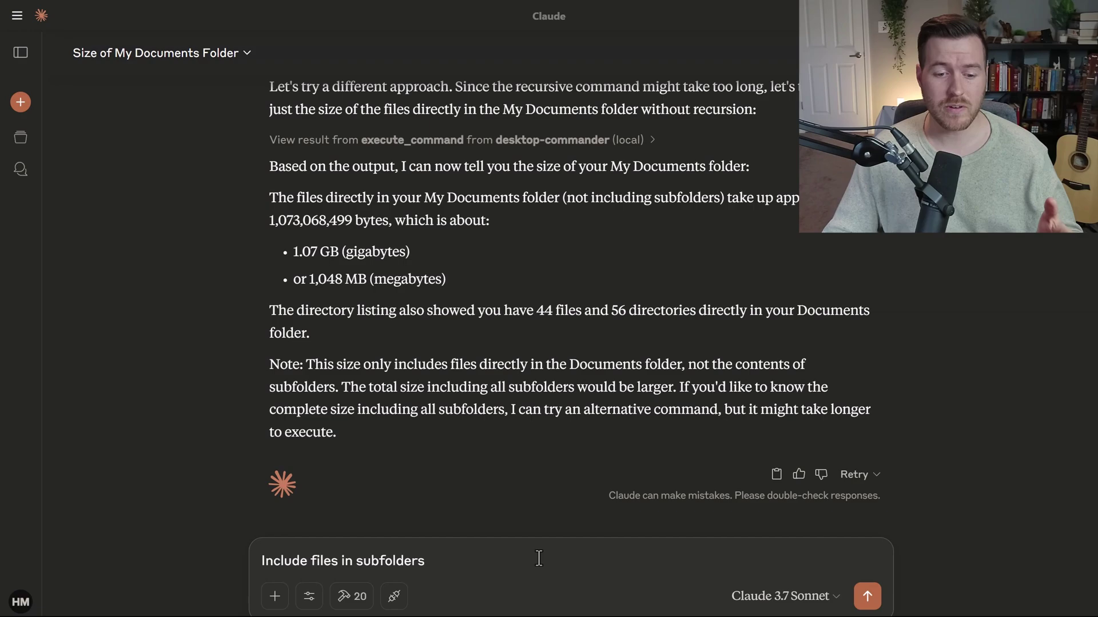
key(Return)
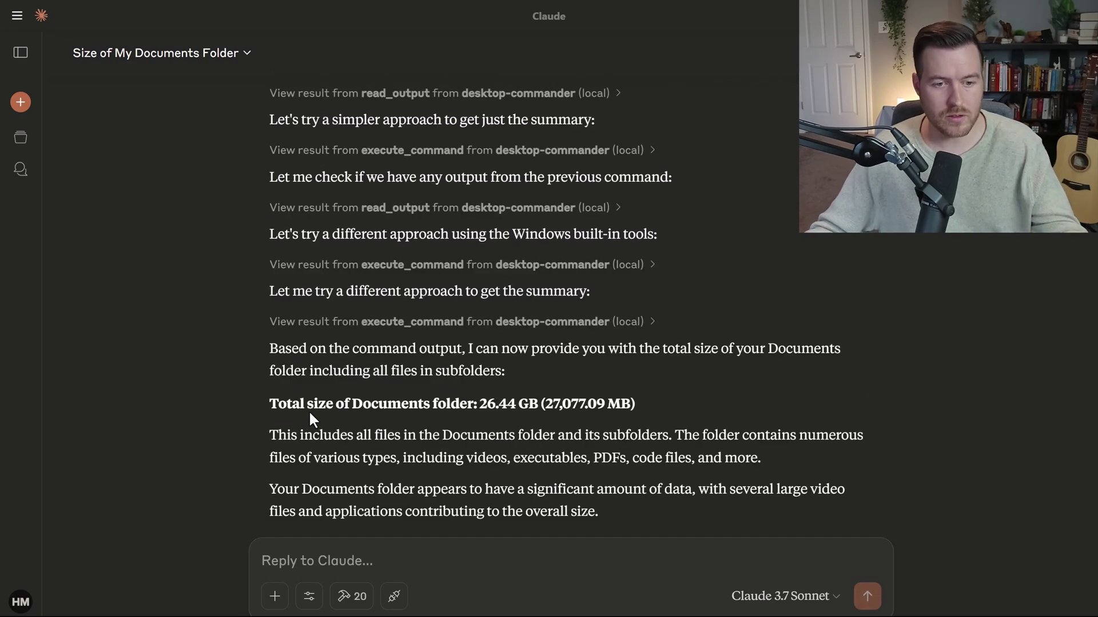
drag(270, 407, 495, 400)
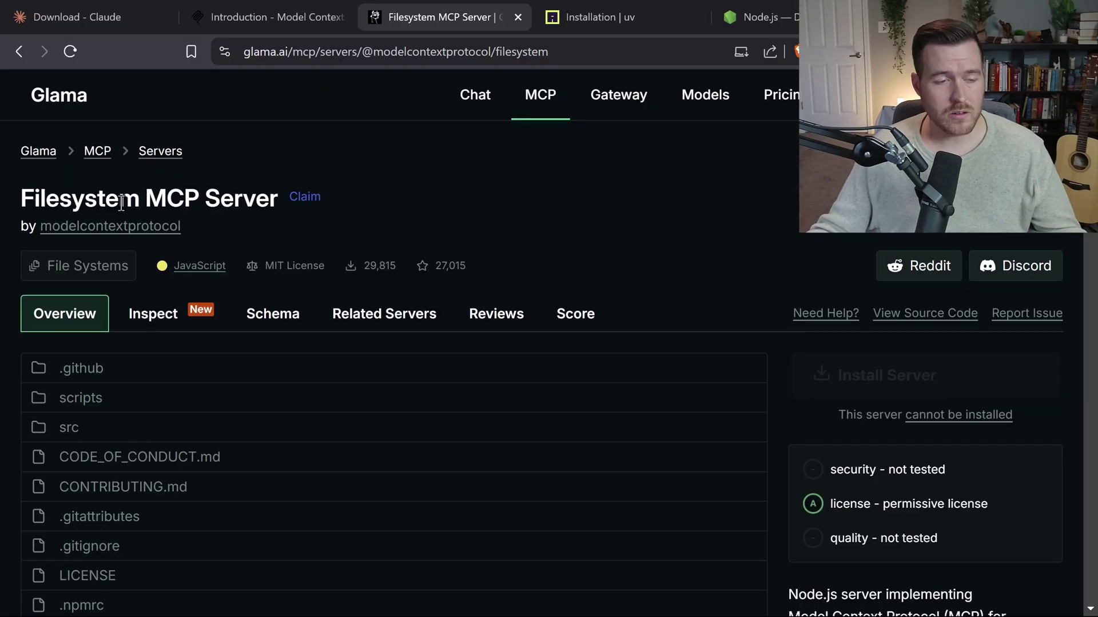
On Glama's Filesystem MCP Server page, copy the "filesystem" server block from the NPX configuration
drag(21, 198, 267, 187)
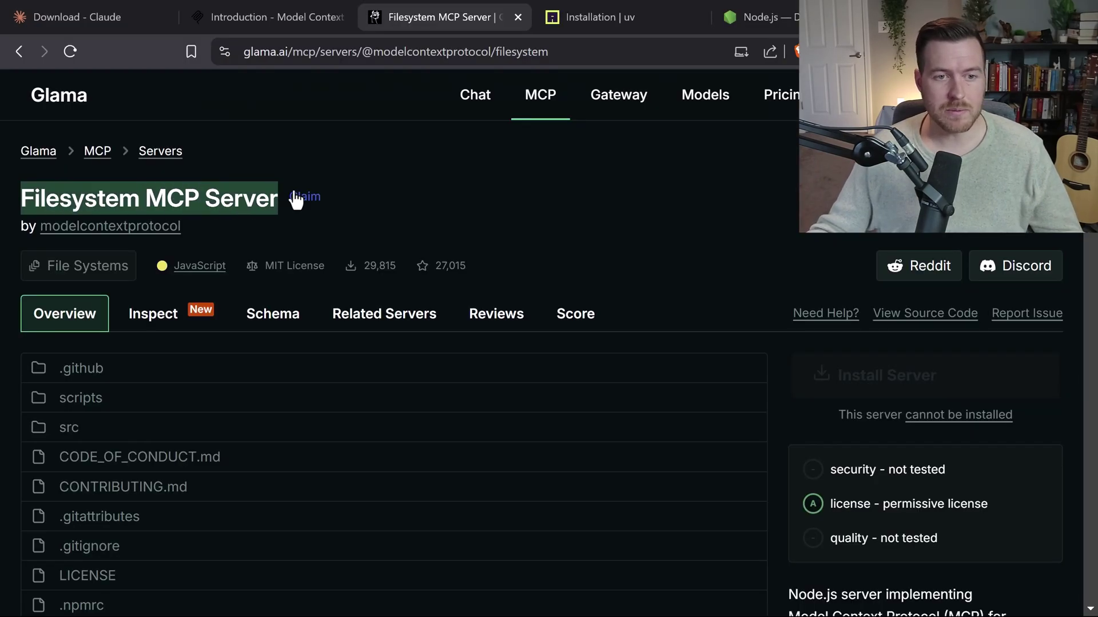
click(510, 223)
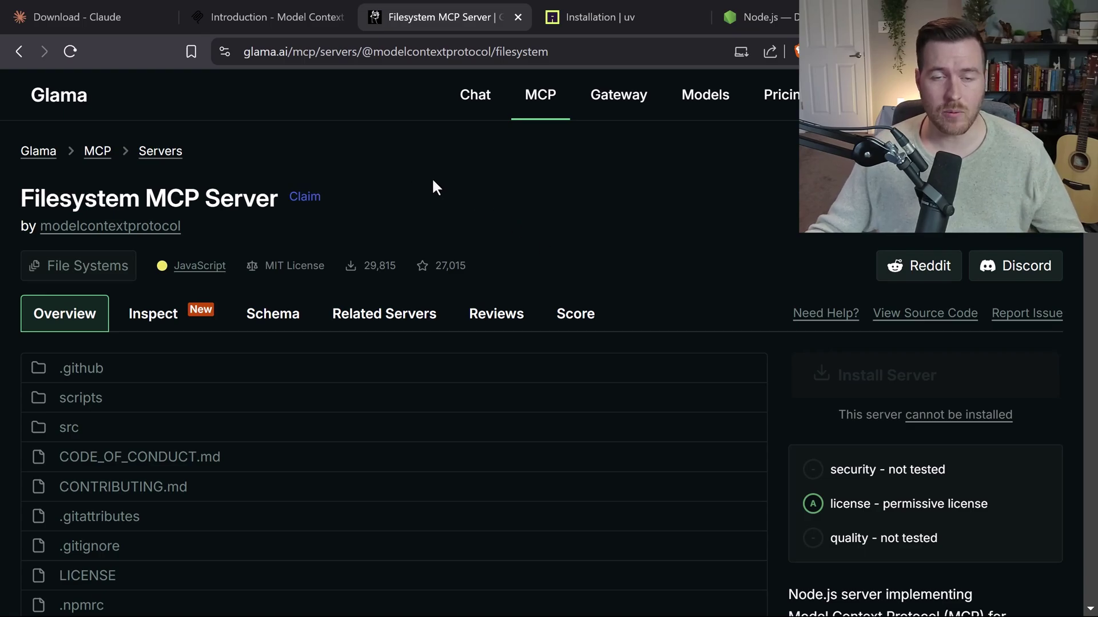
scroll(515, 214, down, 10)
scroll(518, 224, down, 20)
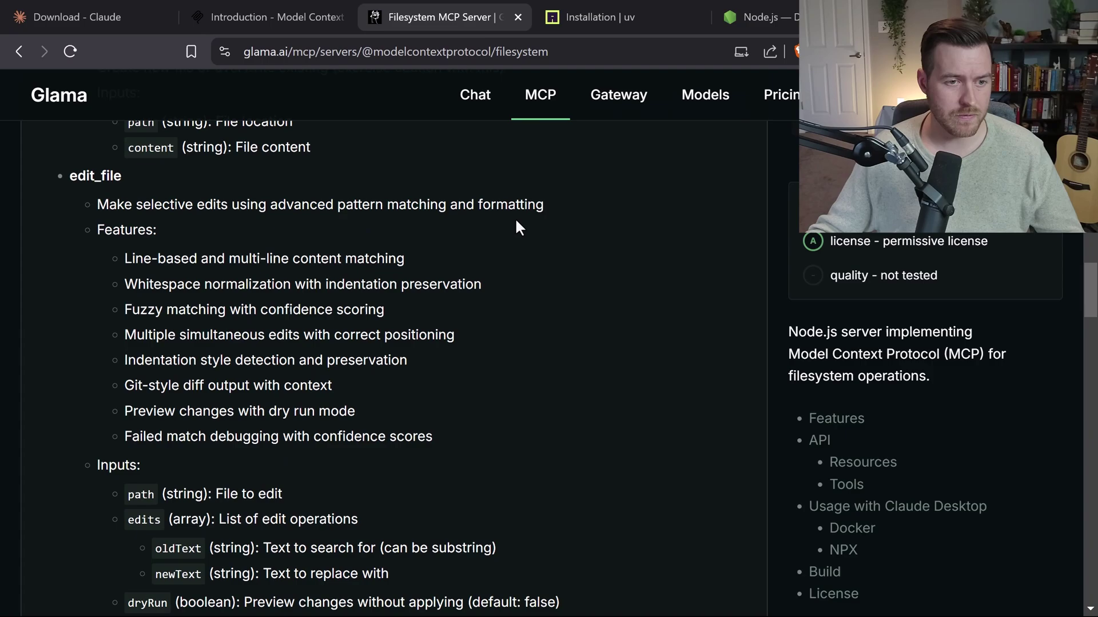
scroll(517, 231, down, 14)
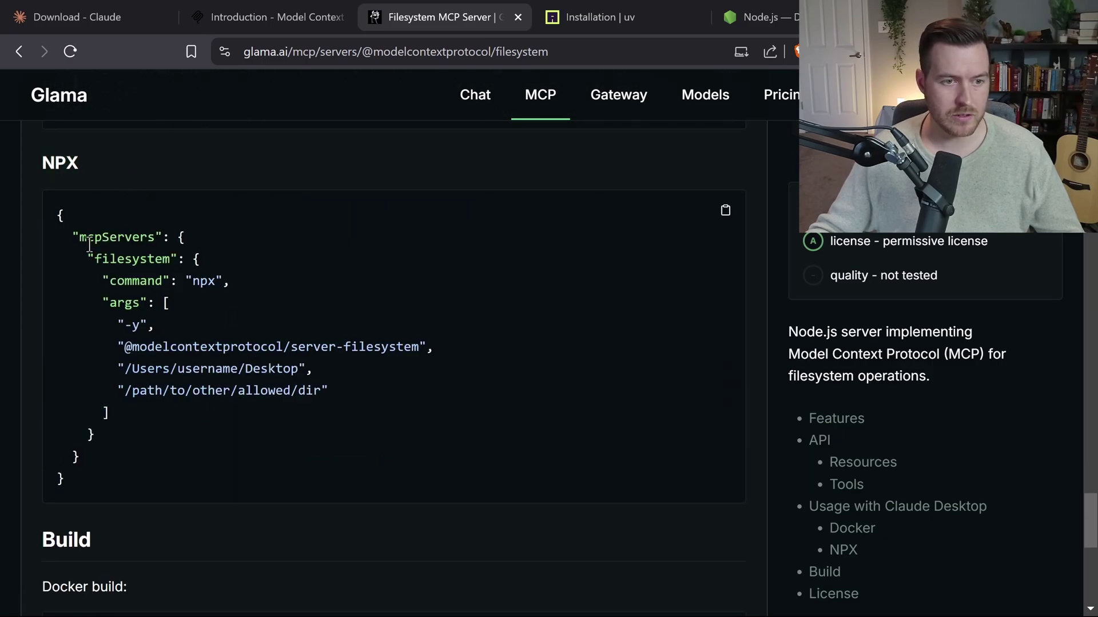
drag(85, 256, 139, 413)
key(ctrl+c)
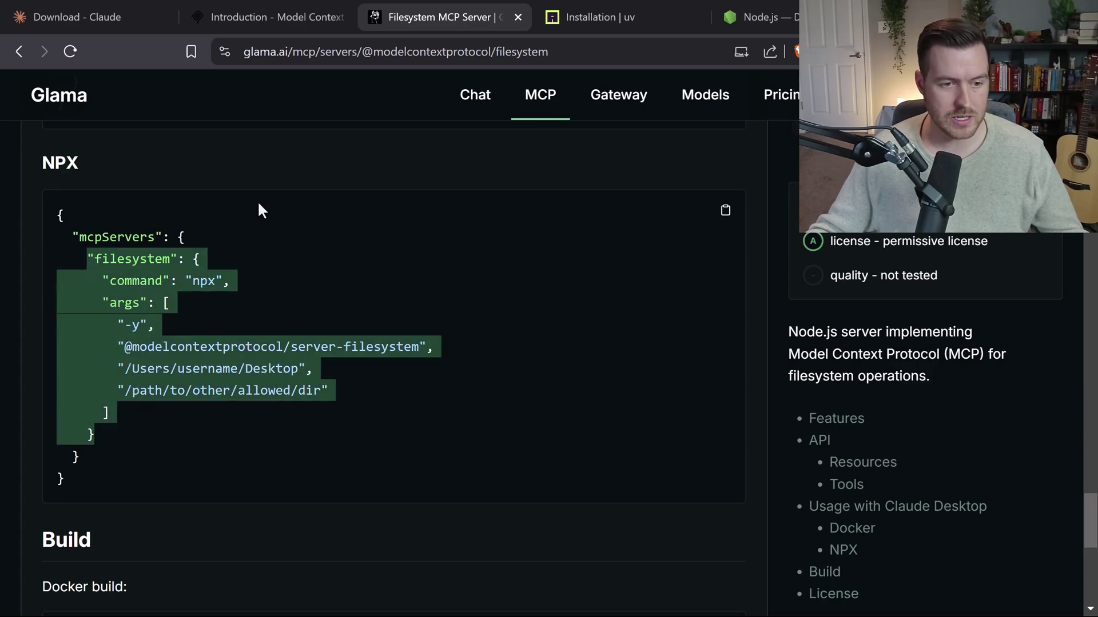
Return to Claude Desktop and open claude_desktop_config.json in Notepad from its developer settings
key(alt+Tab)
click(14, 13)
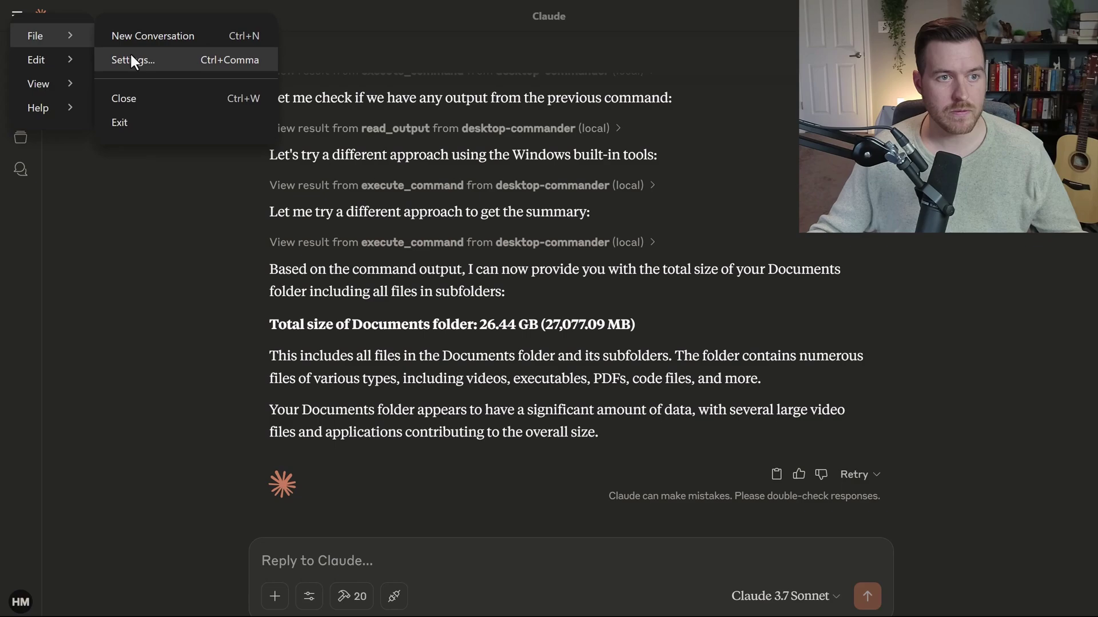
click(131, 60)
click(271, 159)
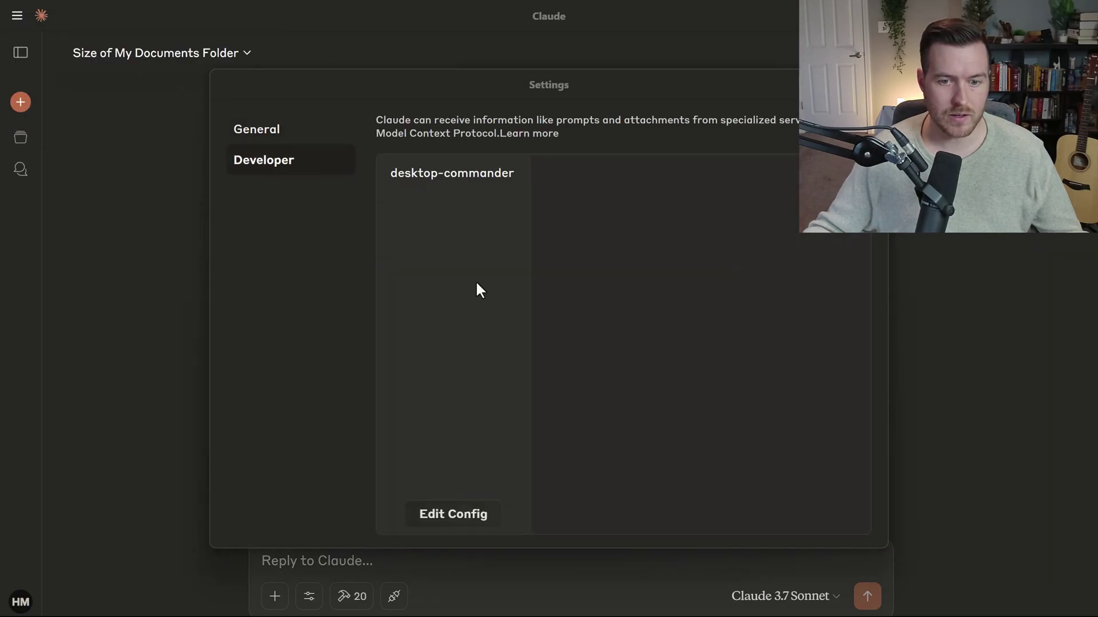
click(453, 515)
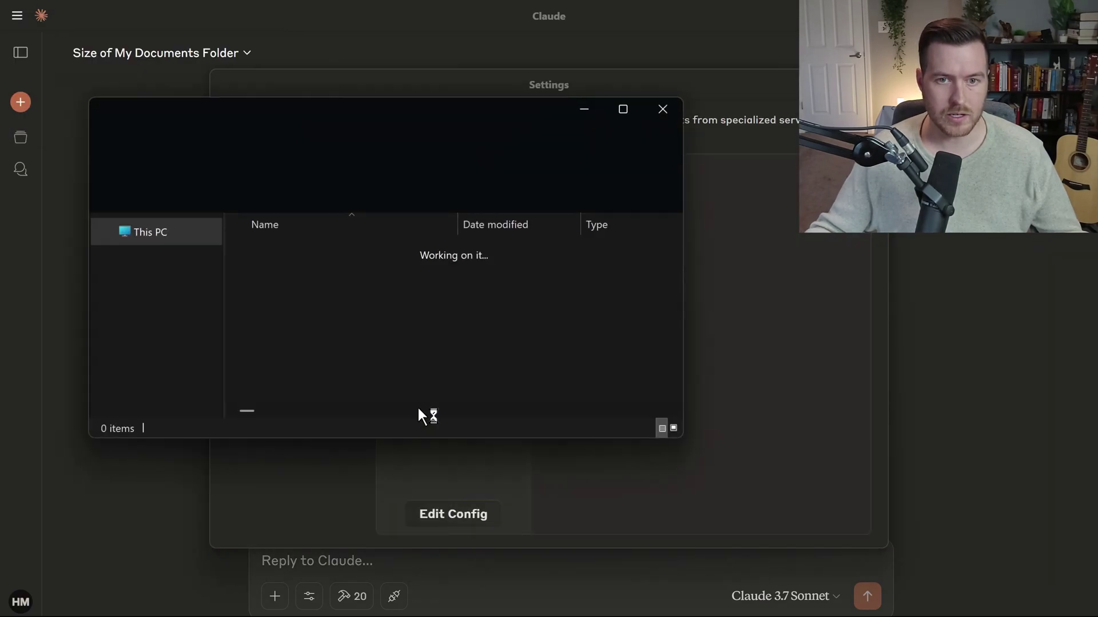
right_click(286, 392)
click(408, 342)
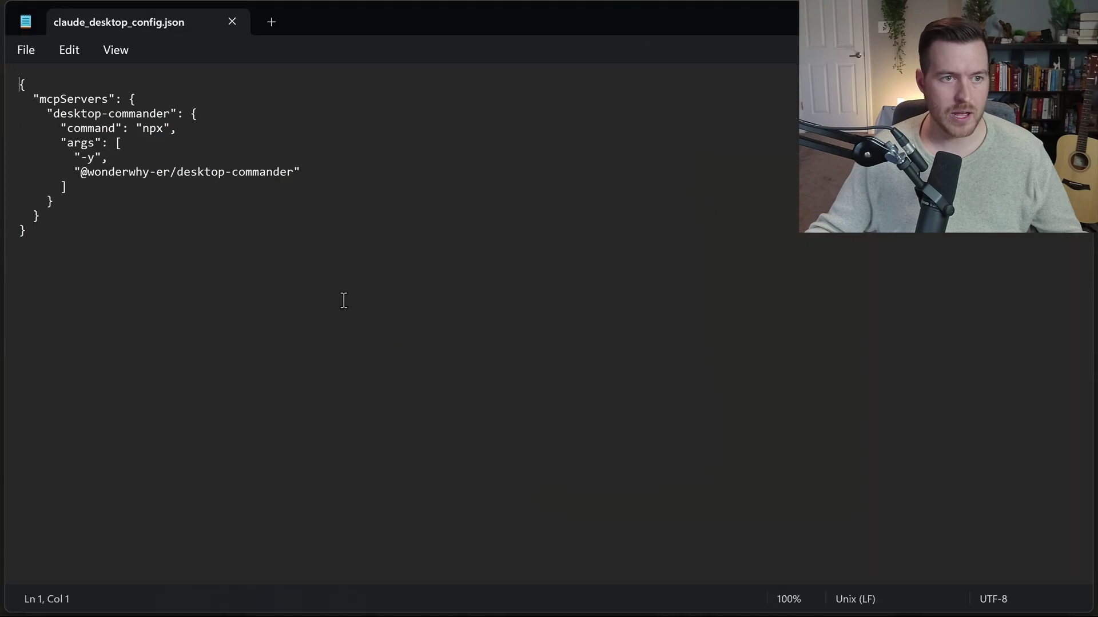
Add a comma after the desktop-commander entry, paste the copied filesystem block below it, and save and close the file
click(190, 201)
text(,)
key(Return)
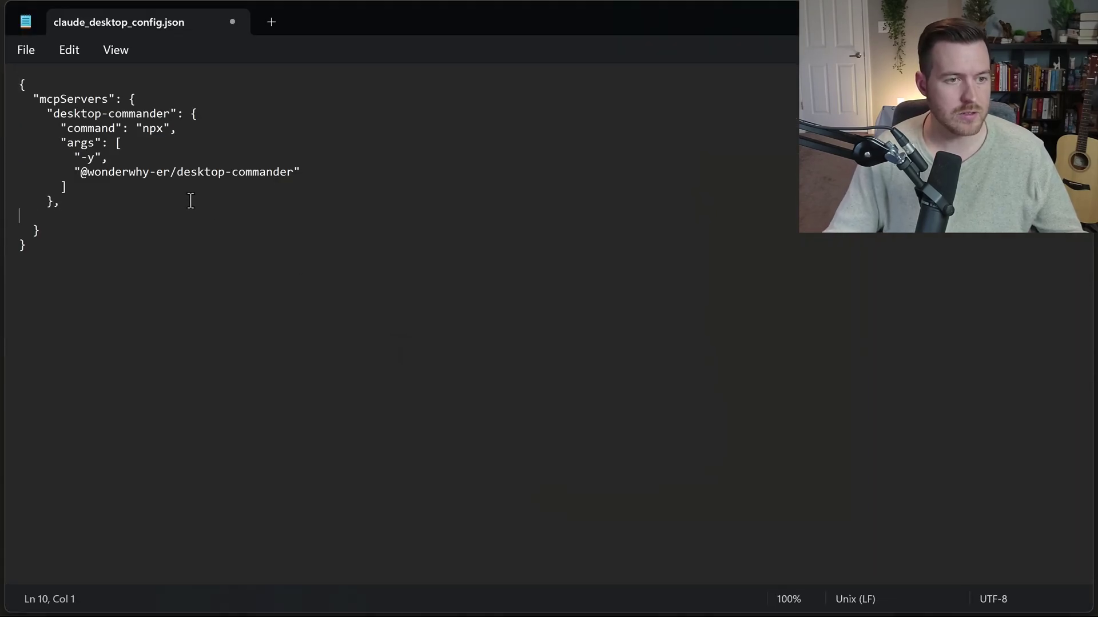
key(ctrl+v)
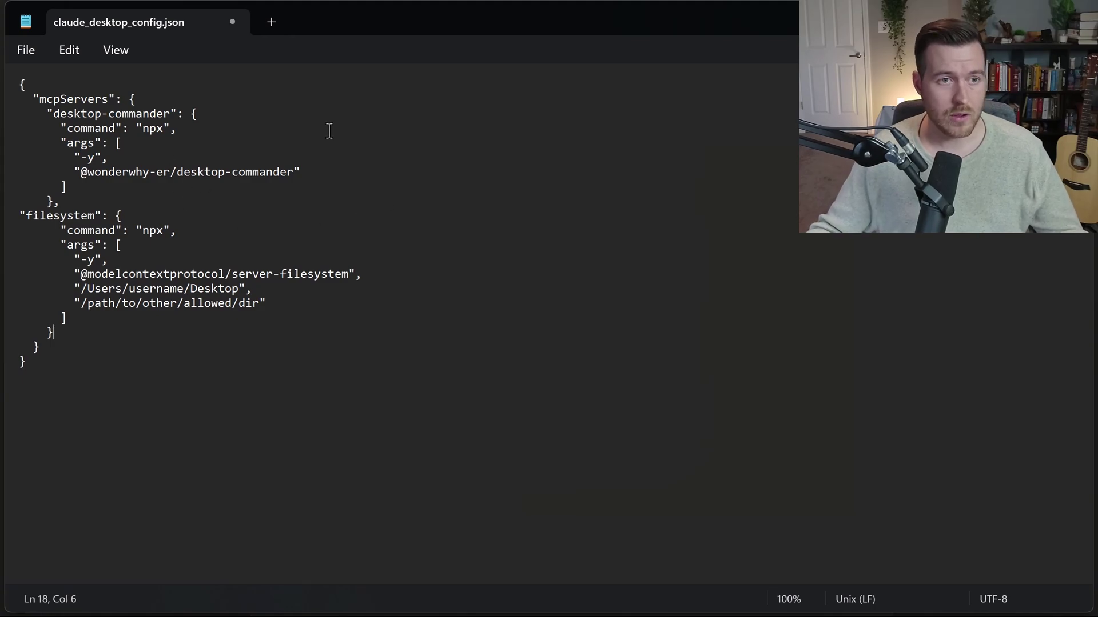
click(233, 20)
click(481, 22)
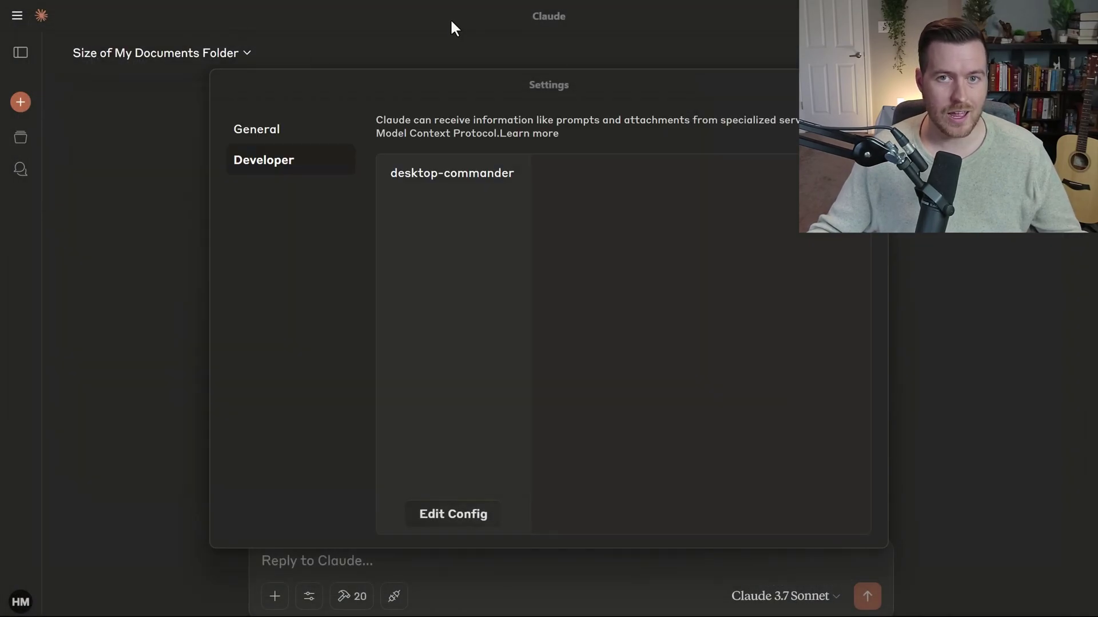
Quit Claude Desktop's background process completely and launch the app again
click(914, 605)
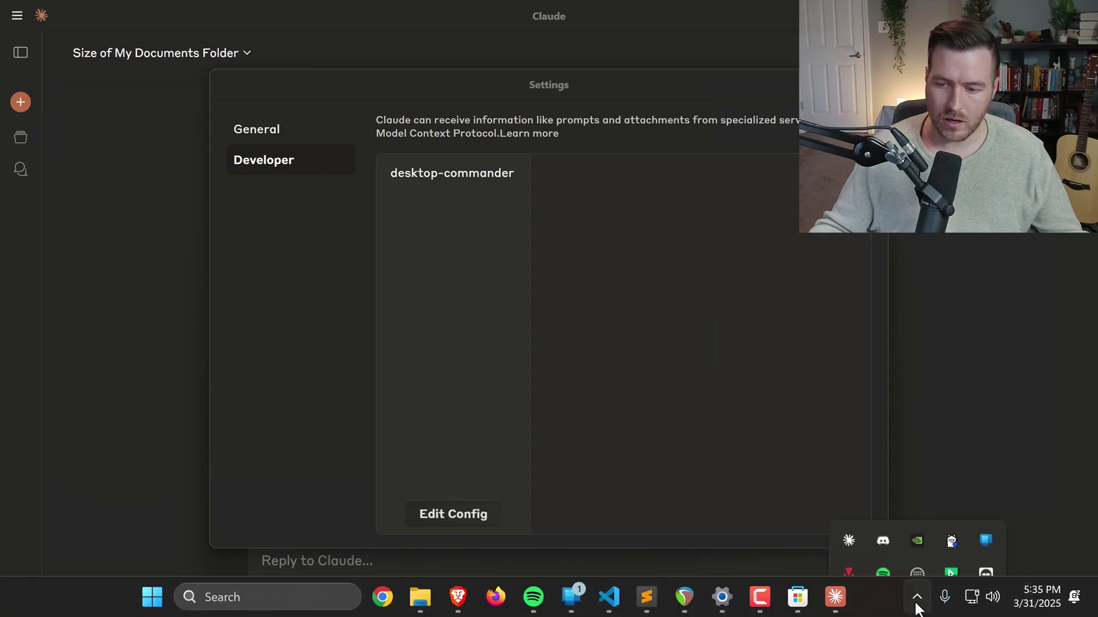
right_click(848, 403)
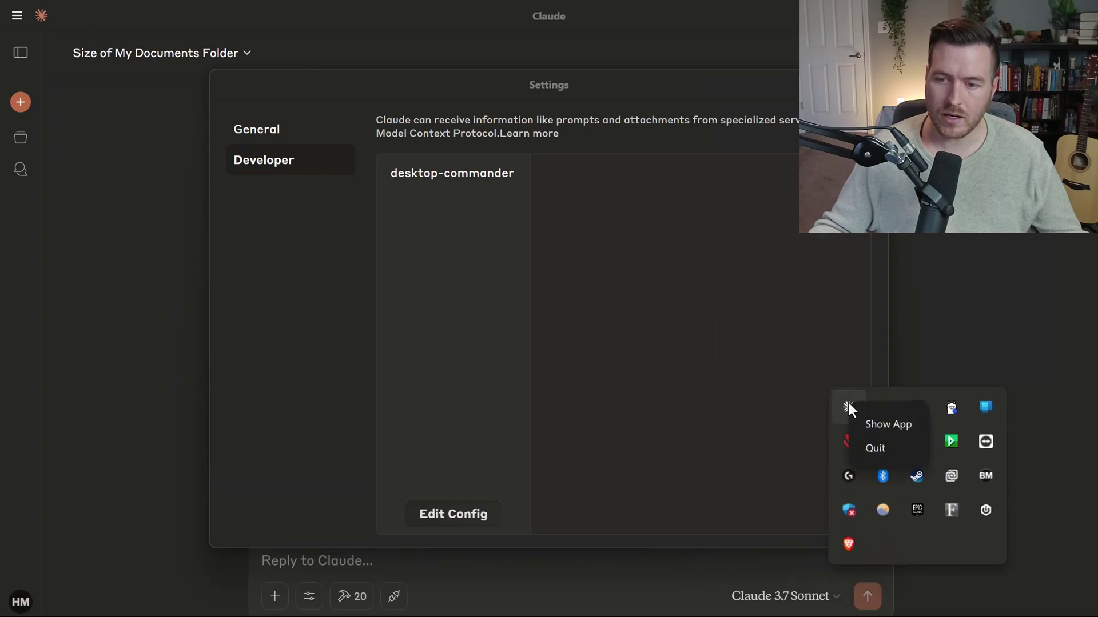
click(887, 447)
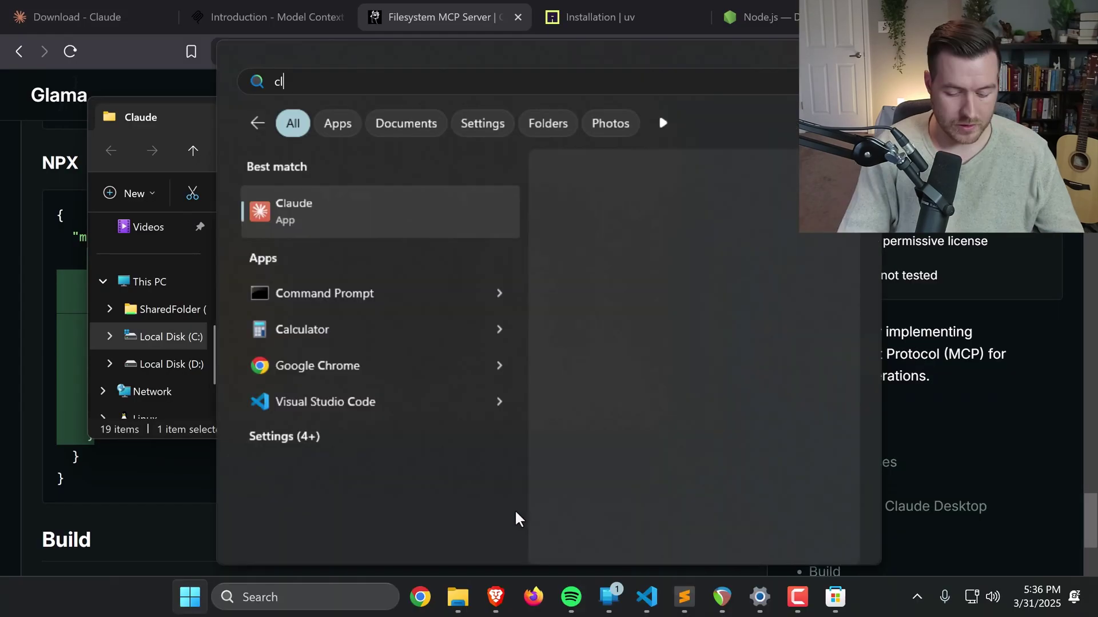
text(aud)
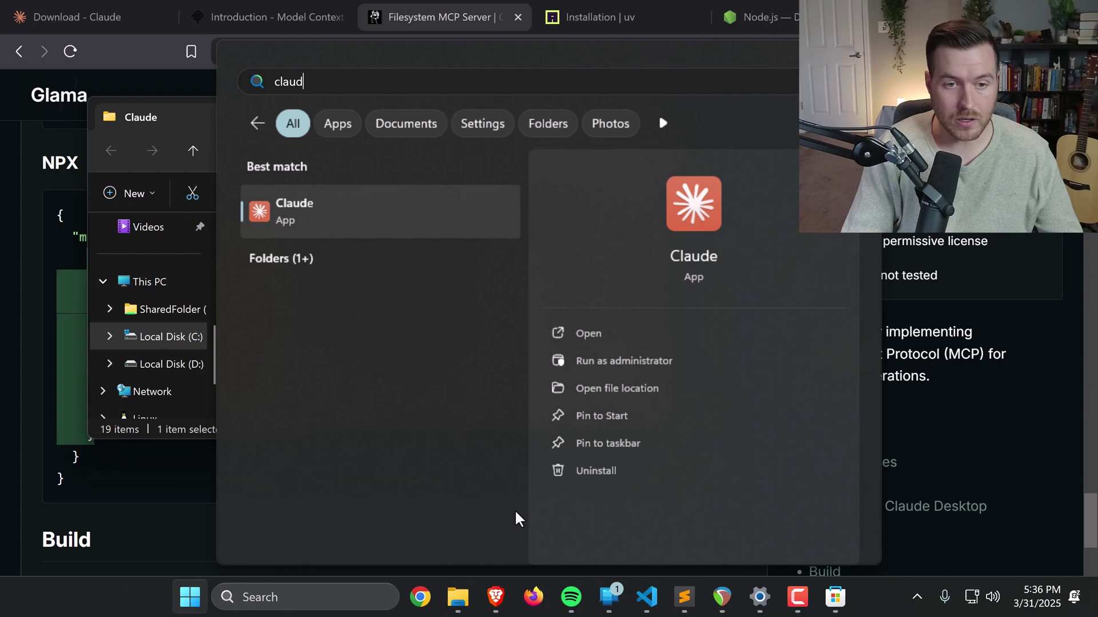
key(Return)
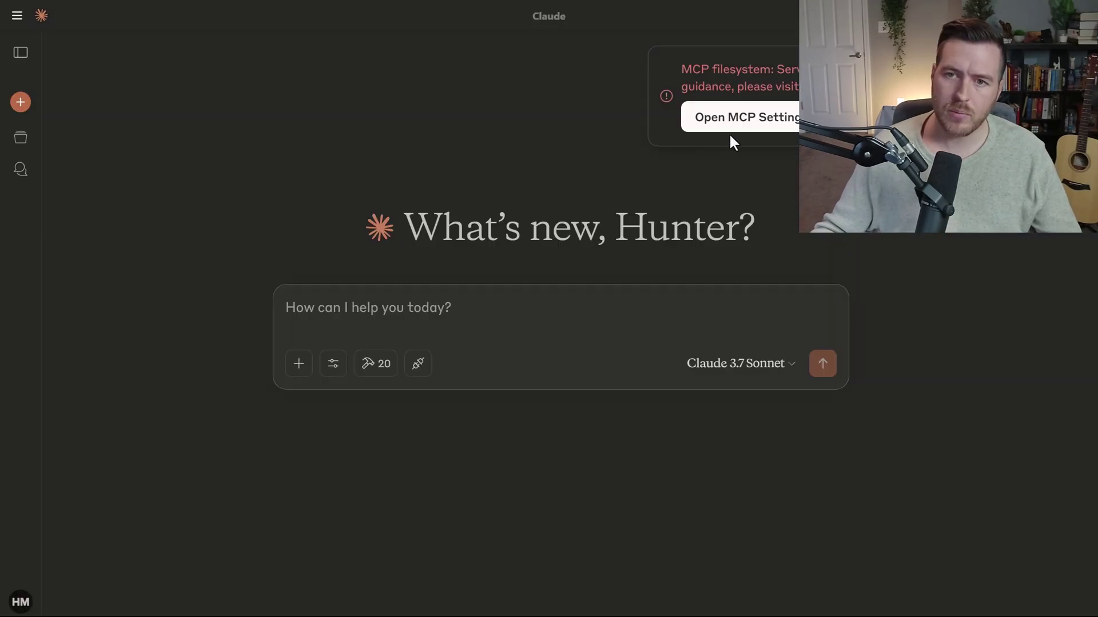
Open the filesystem server's MCP settings and its log file mcp-server-filesystem.log from the logs folder
click(765, 121)
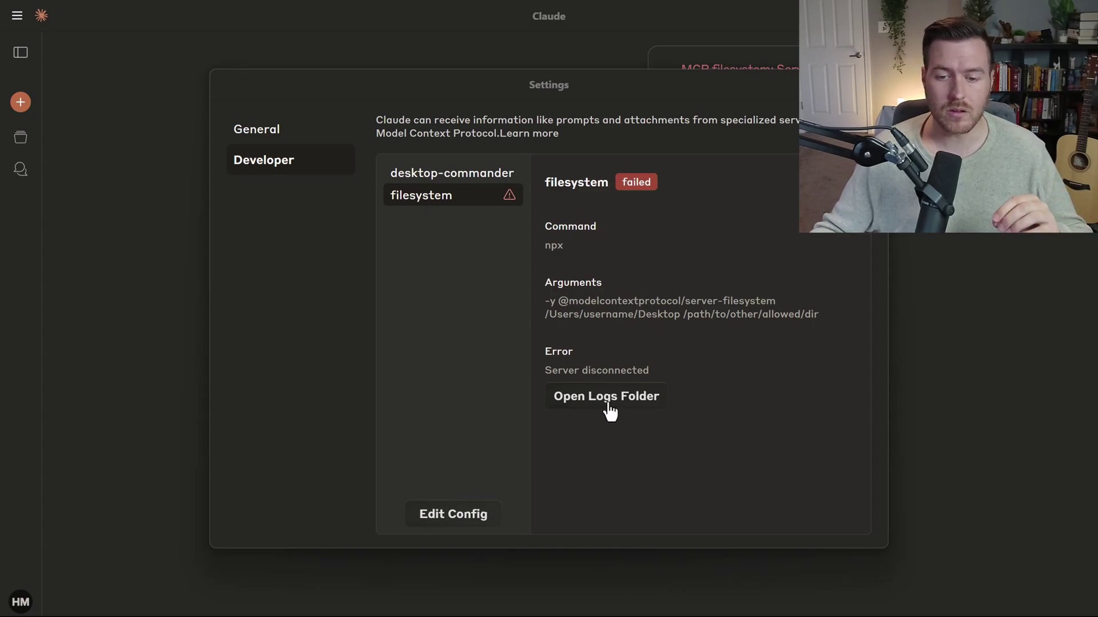
click(580, 389)
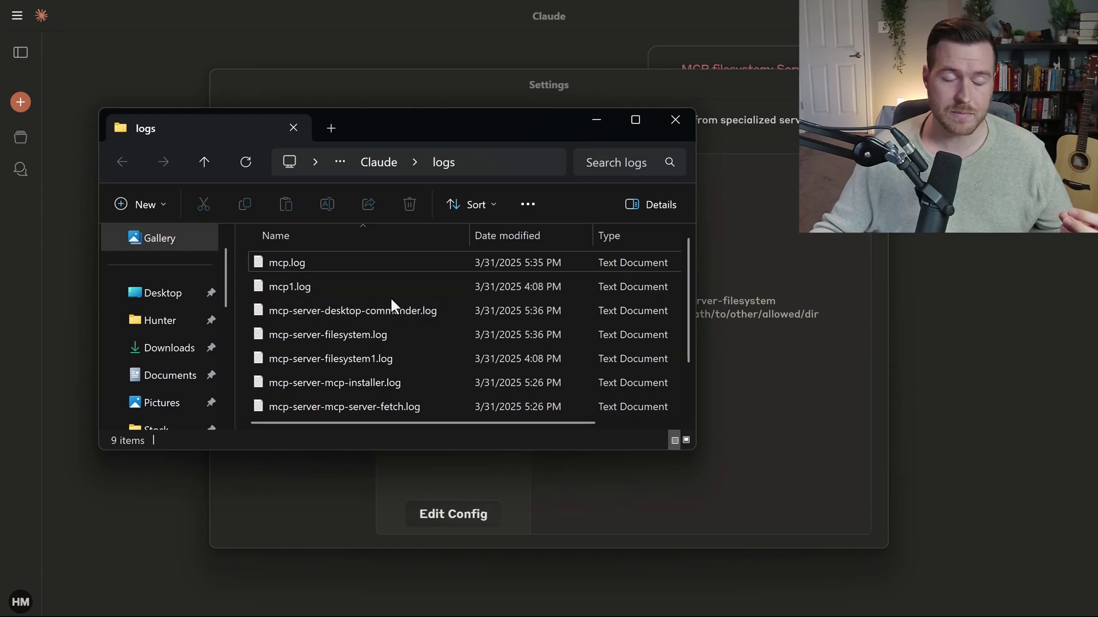
click(376, 347)
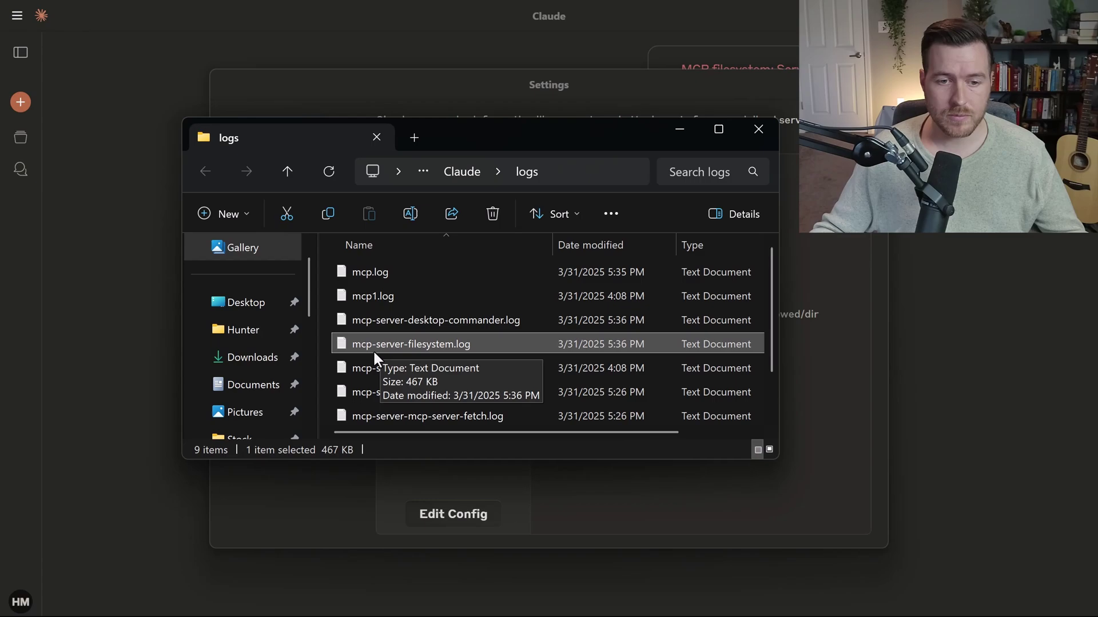
double_click(488, 341)
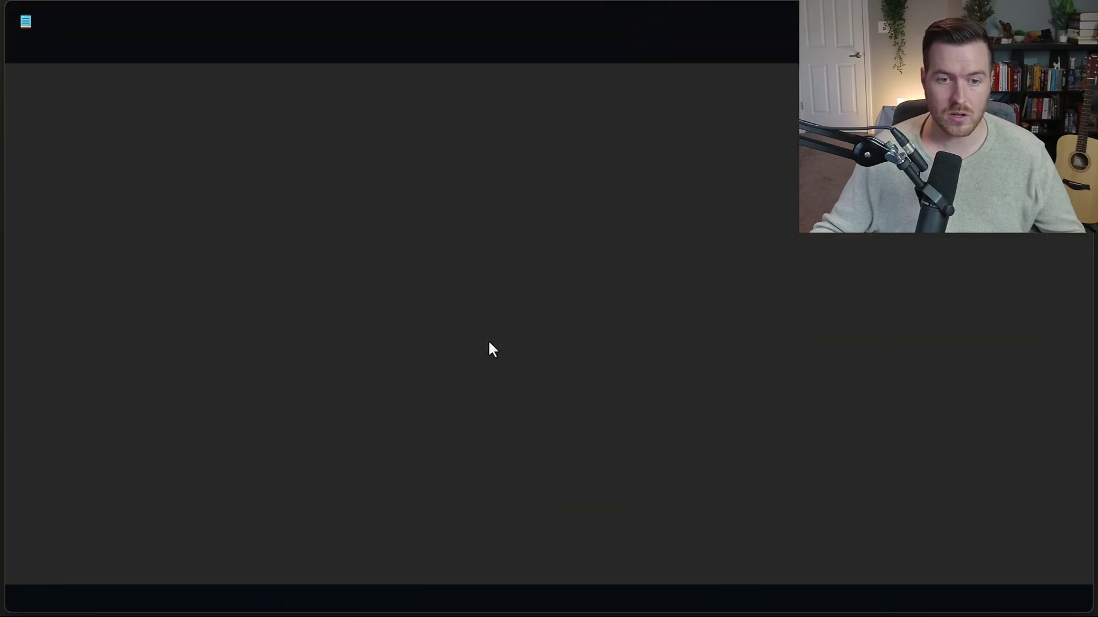
Examine the last error at the end of the filesystem log, checking each part of the directory path it reports
scroll(554, 331, down, 20)
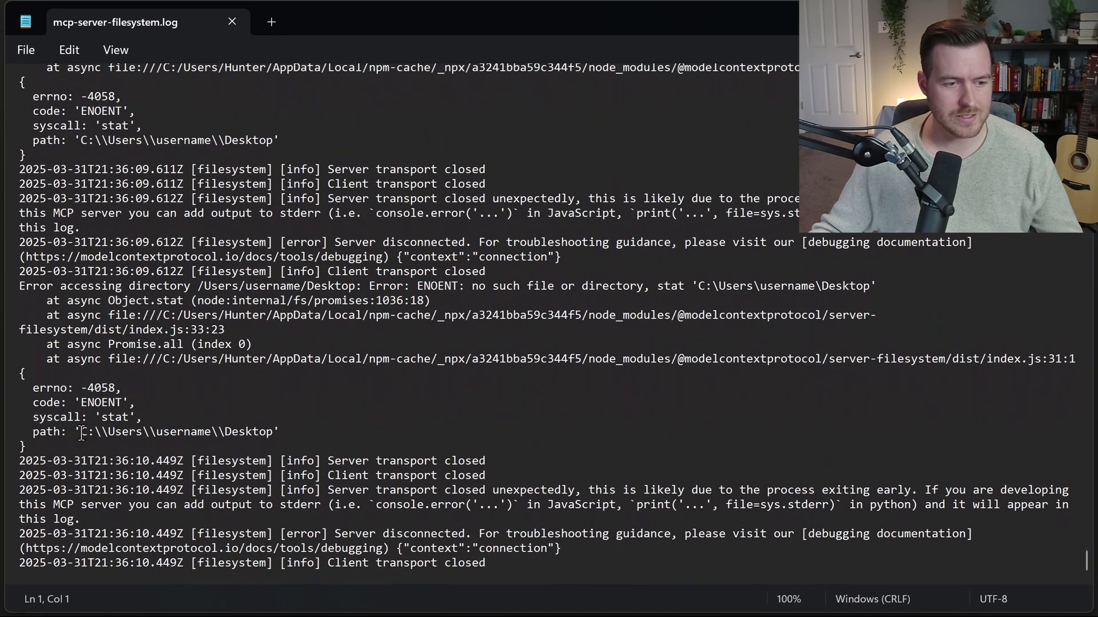
drag(75, 403, 121, 435)
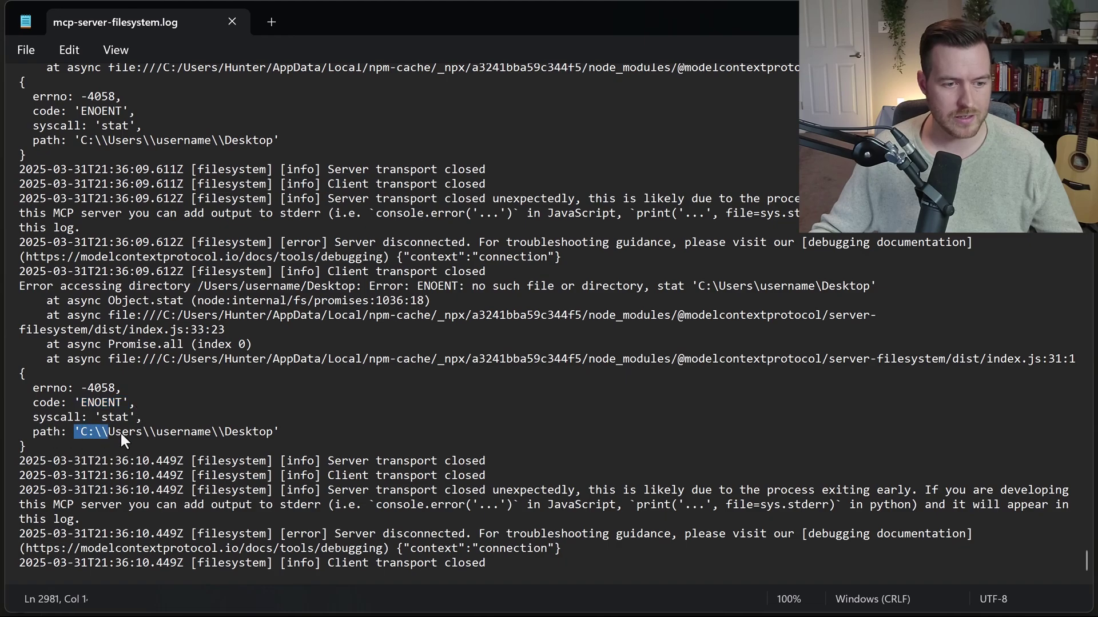
double_click(174, 430)
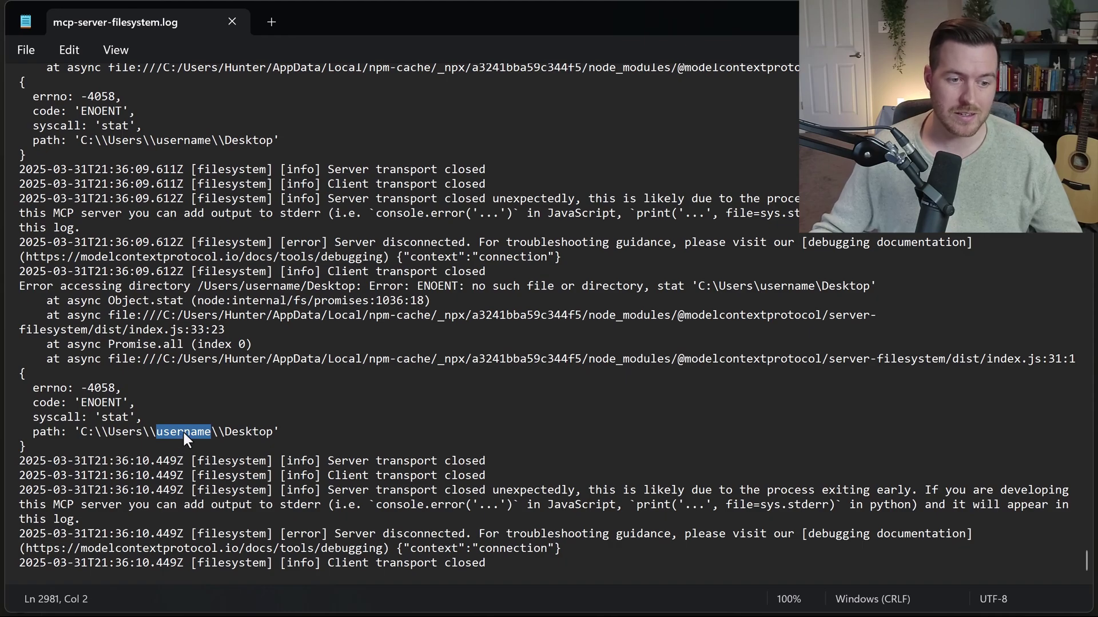
double_click(247, 433)
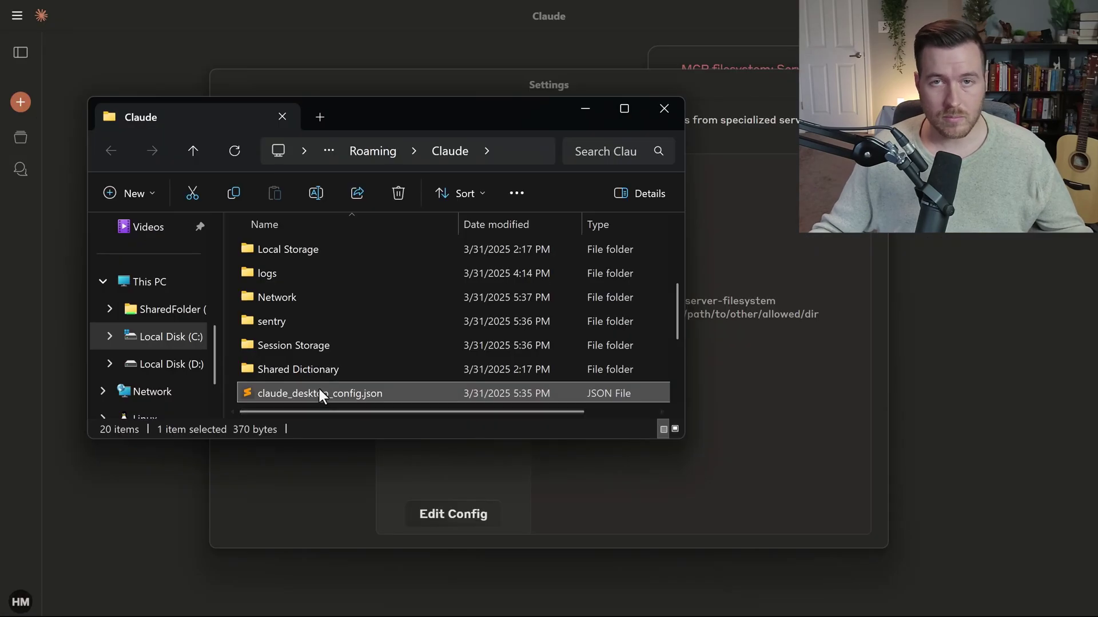
Open claude_desktop_config.json in Notepad and point the first filesystem path to the Downloads folder under the user's own account name
right_click(319, 389)
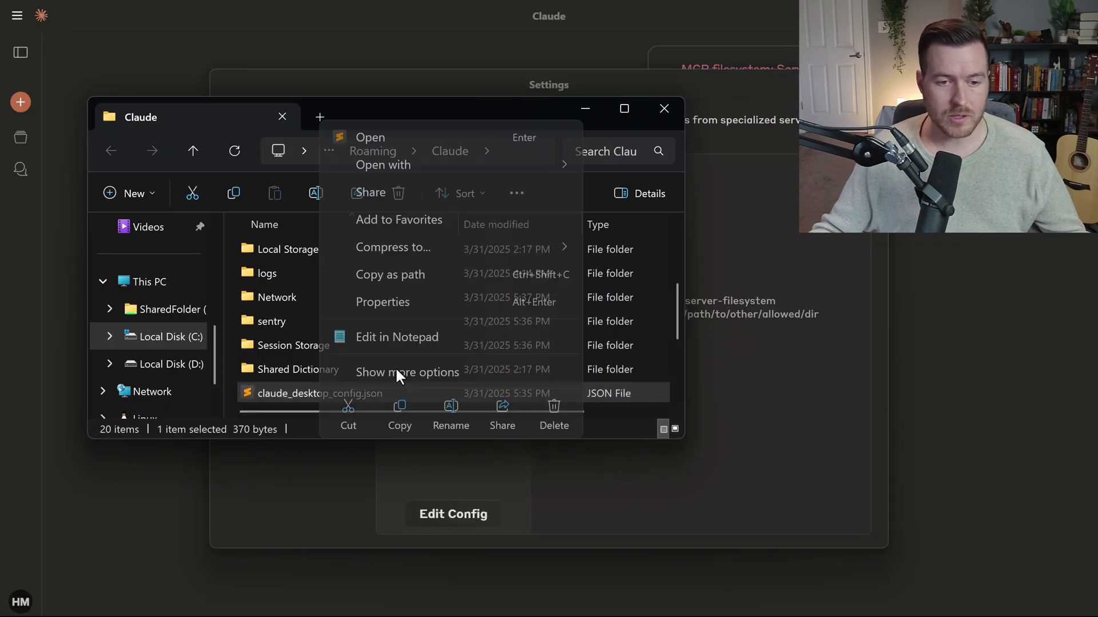
click(430, 338)
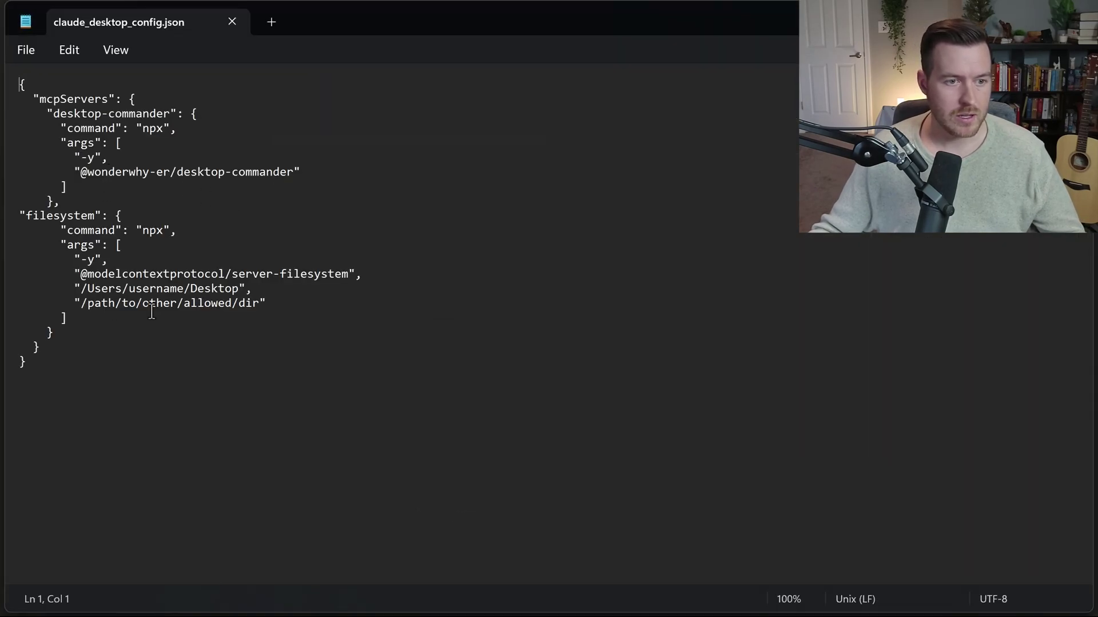
drag(80, 288, 241, 290)
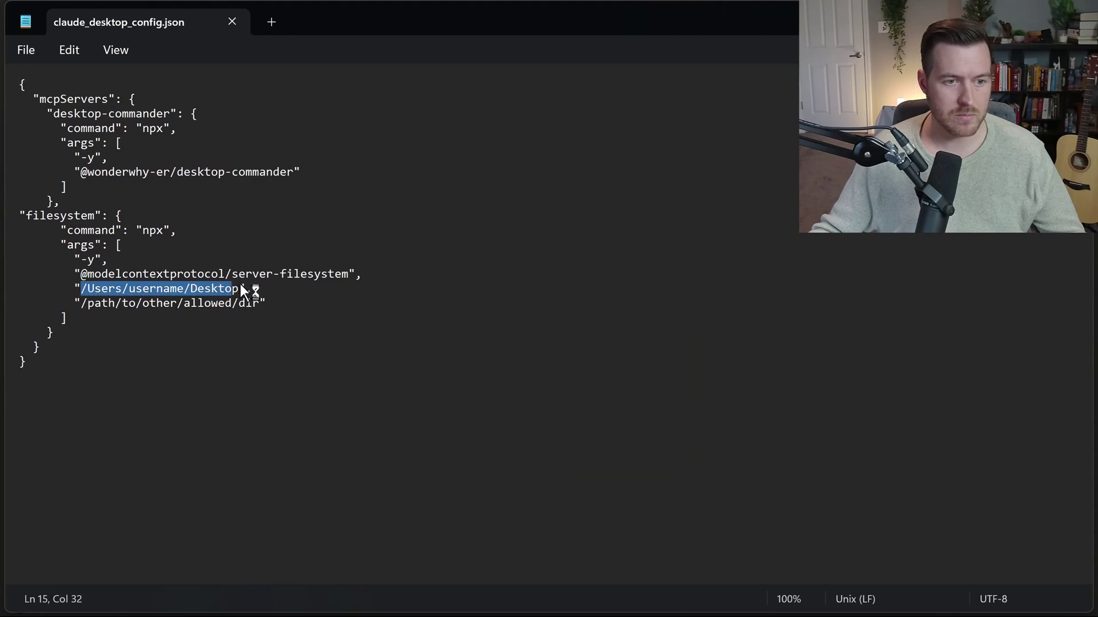
double_click(146, 291)
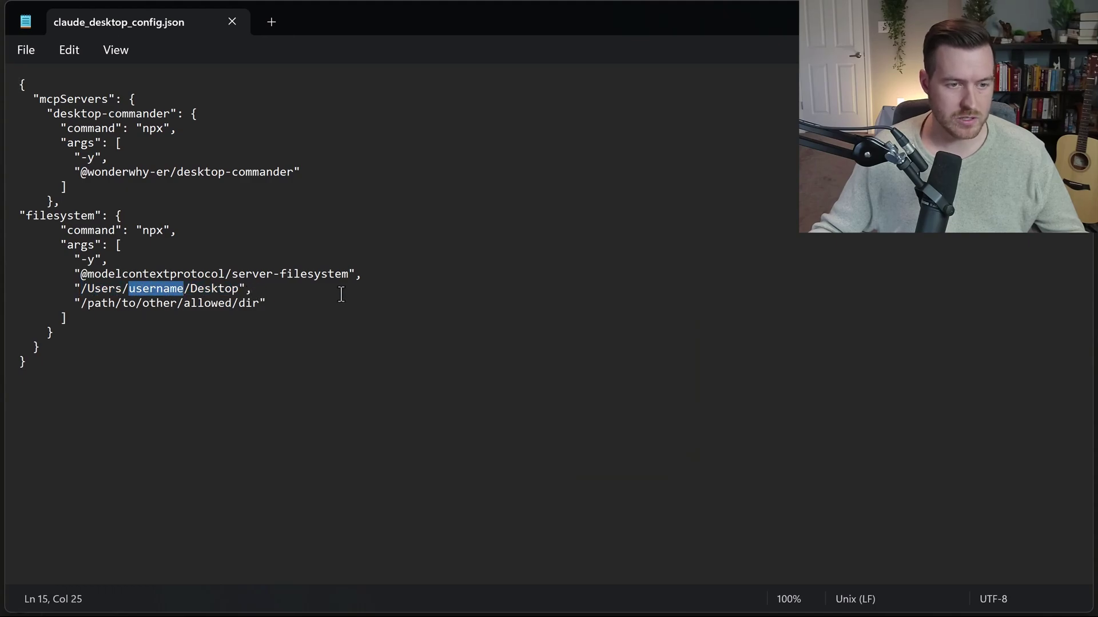
text(Hunte)
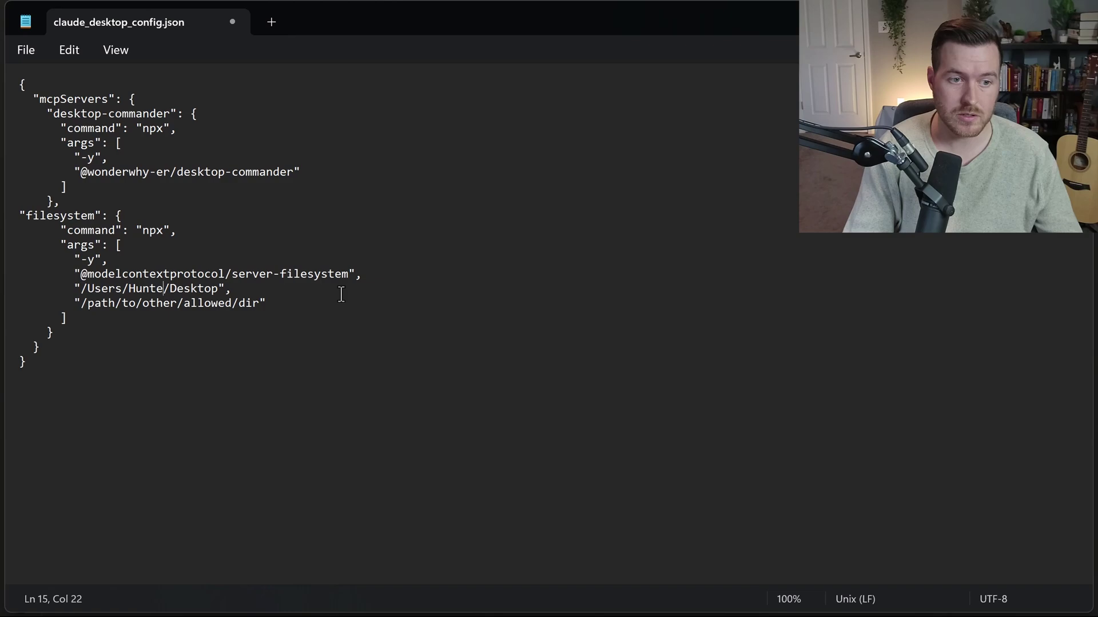
text(r)
double_click(209, 288)
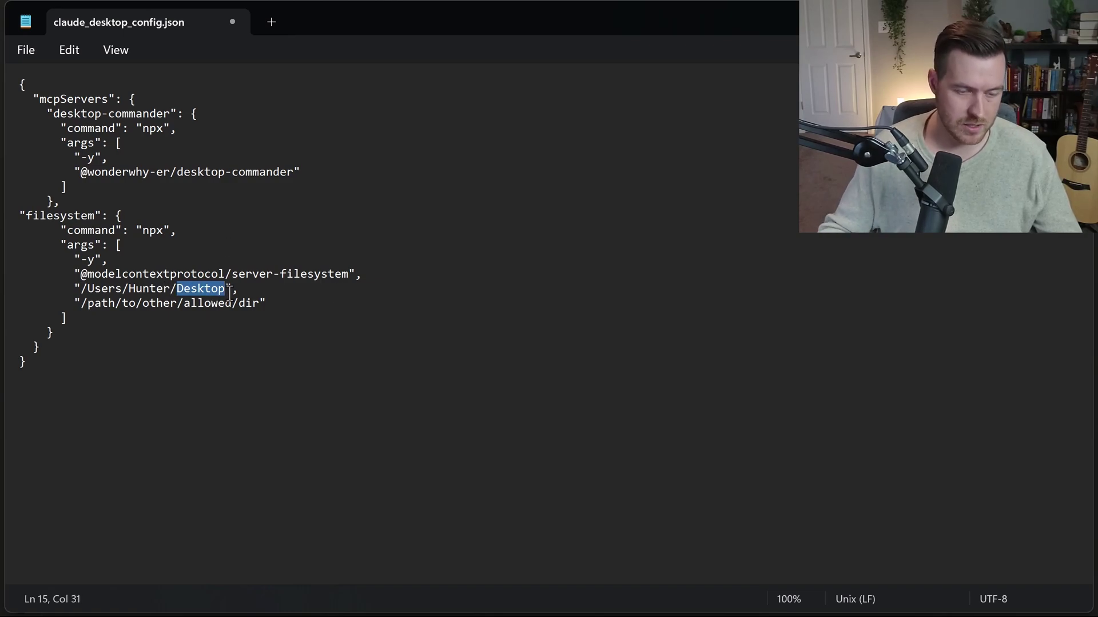
text(Downlo)
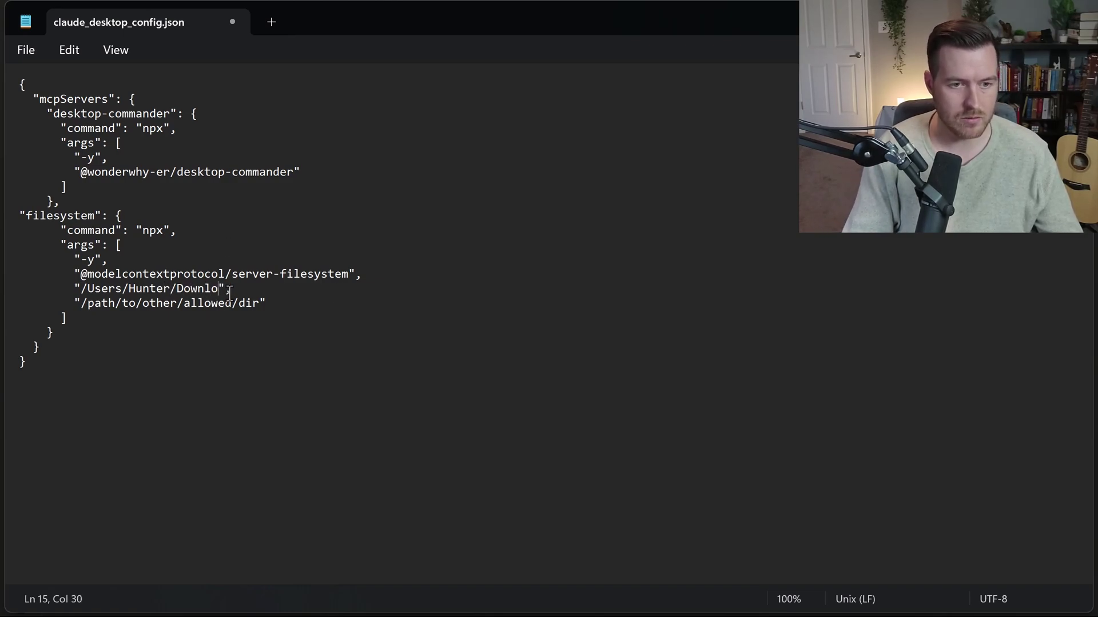
text(ads)
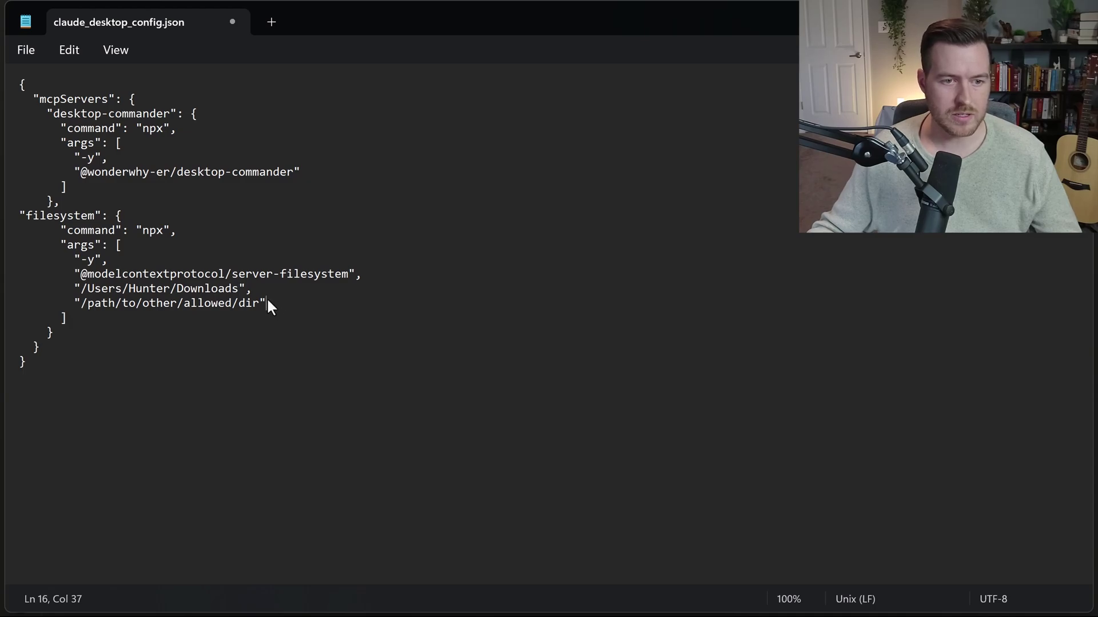
Remove the /path/to/other/allowed/dir entry and the comma before it, and save and close the config file
drag(267, 303, 250, 292)
key(BackSpace)
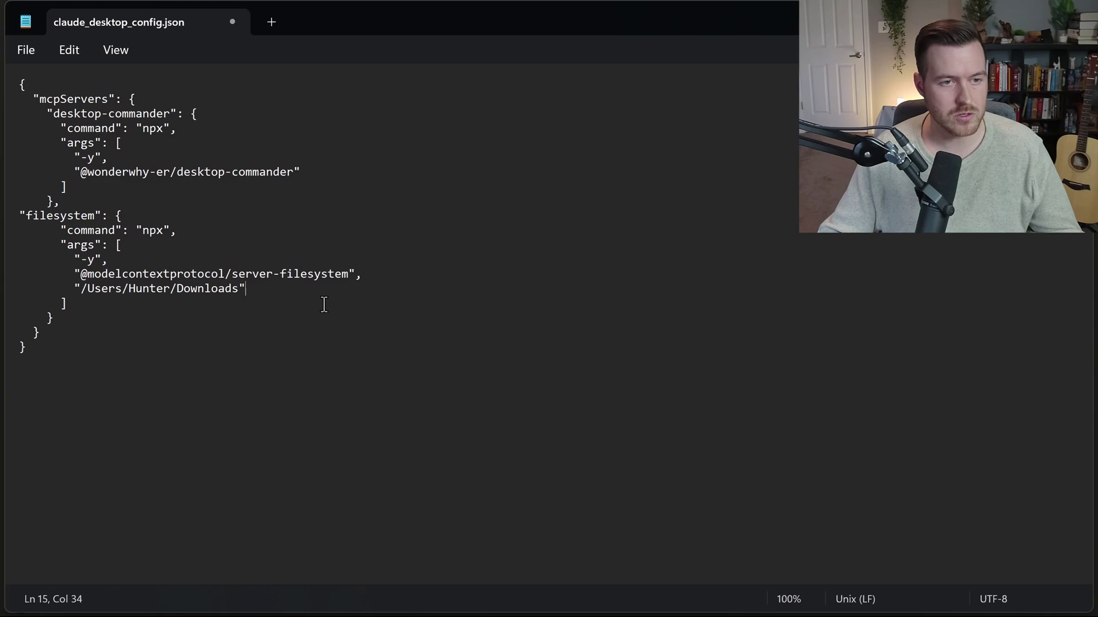
click(1015, 17)
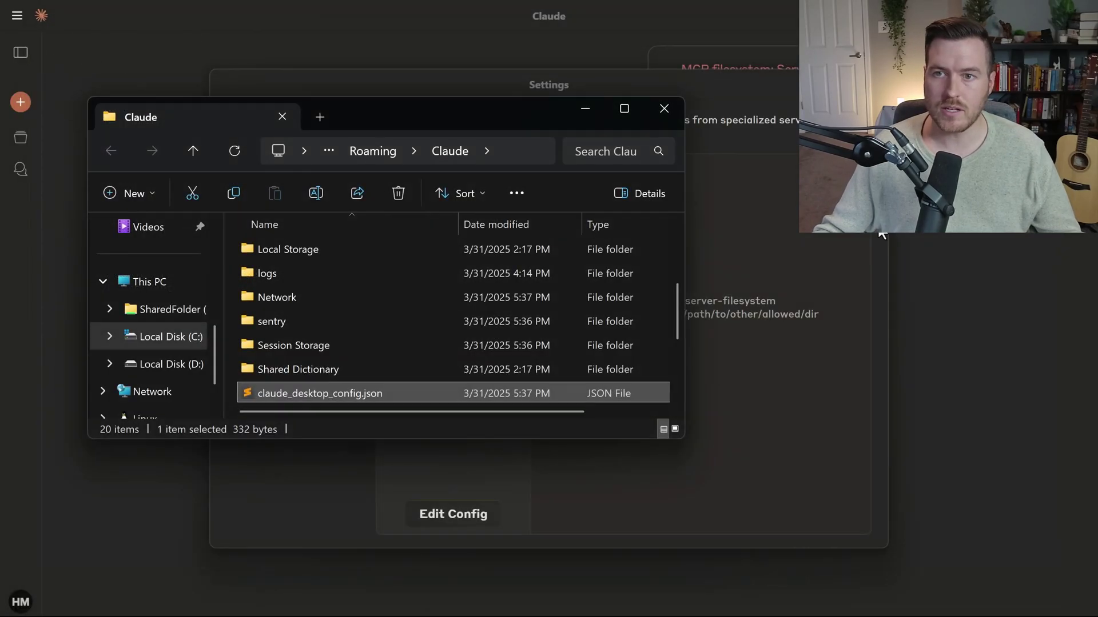
Restart Claude Desktop to load the corrected config, and look through the list of available MCP tools
click(670, 17)
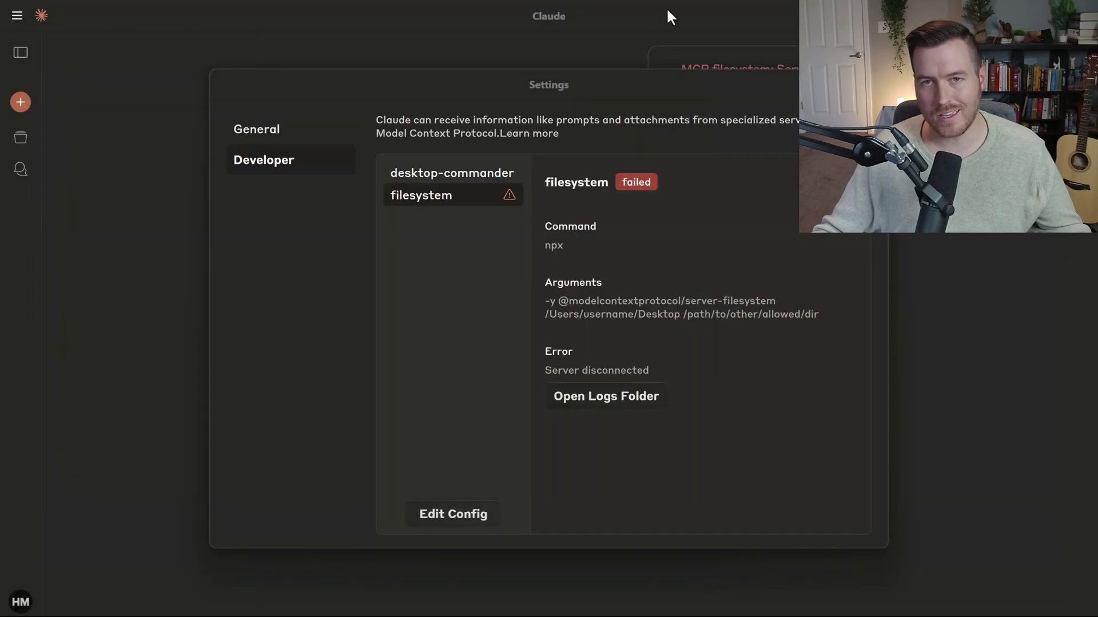
click(899, 558)
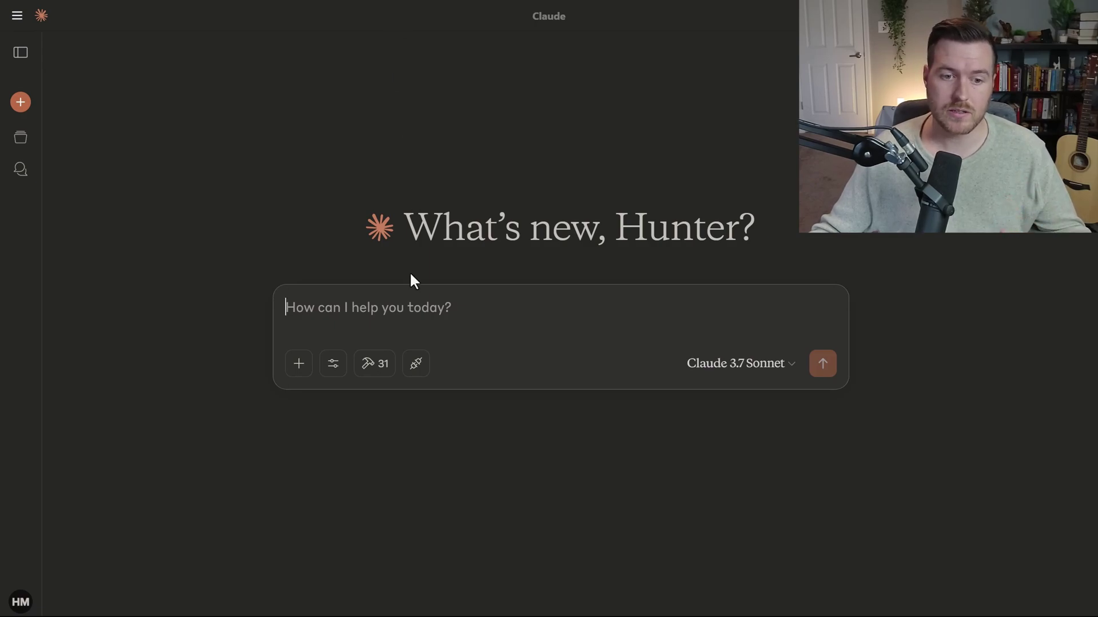
click(379, 378)
scroll(563, 342, down, 5)
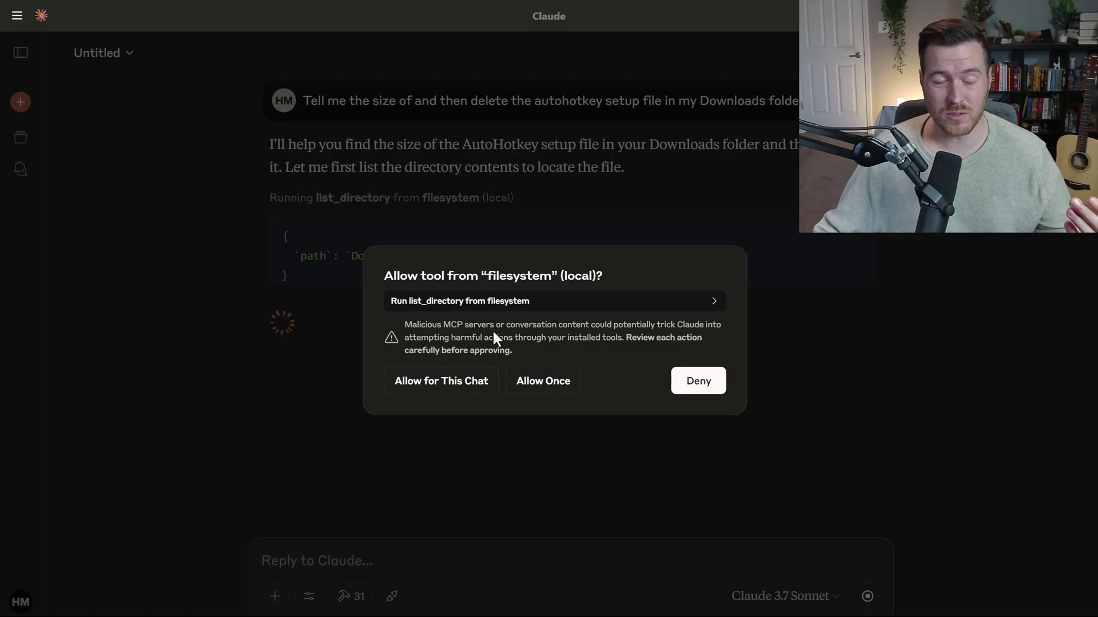
Allow the filesystem tools list_directory and list_allowed_directories for this chat, and check the AutoHotkey setup files and sizes in the reply
click(460, 380)
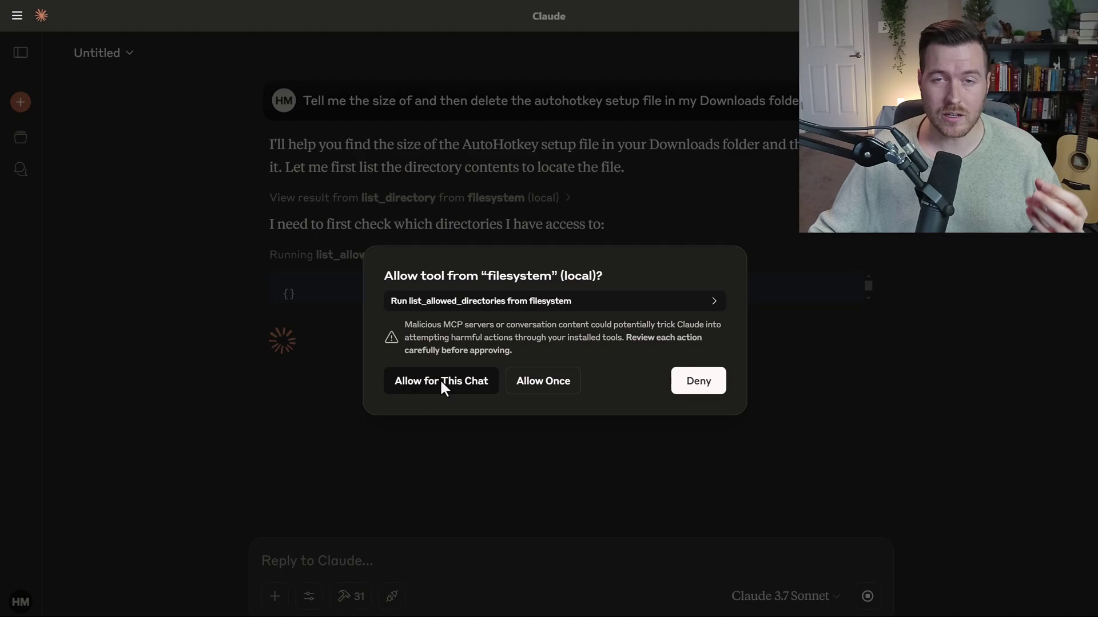
click(440, 378)
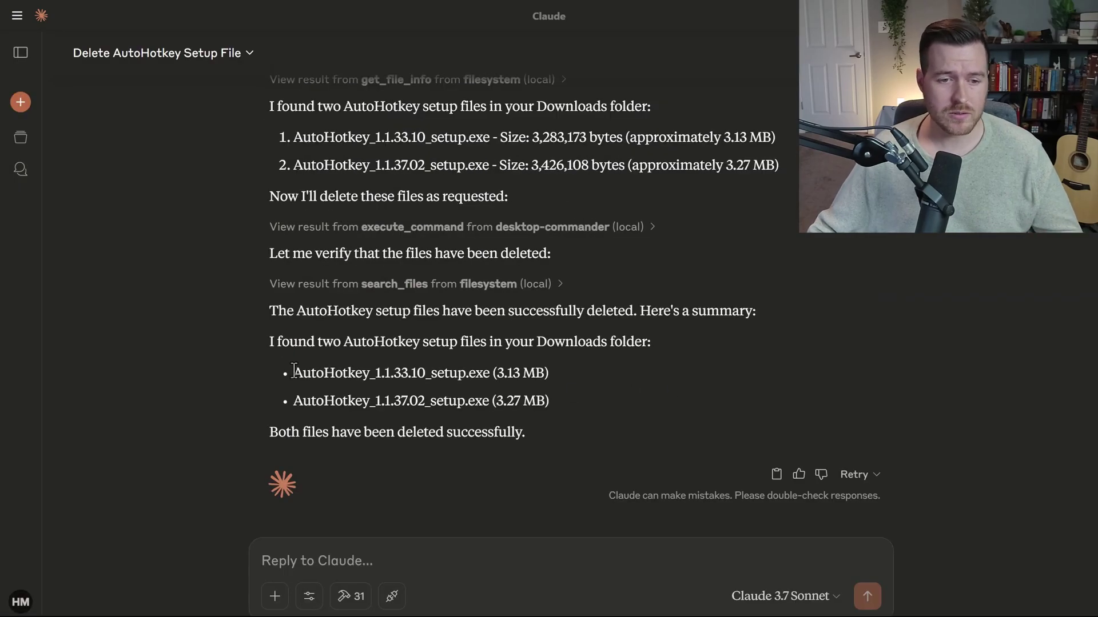
drag(299, 372, 518, 403)
click(576, 408)
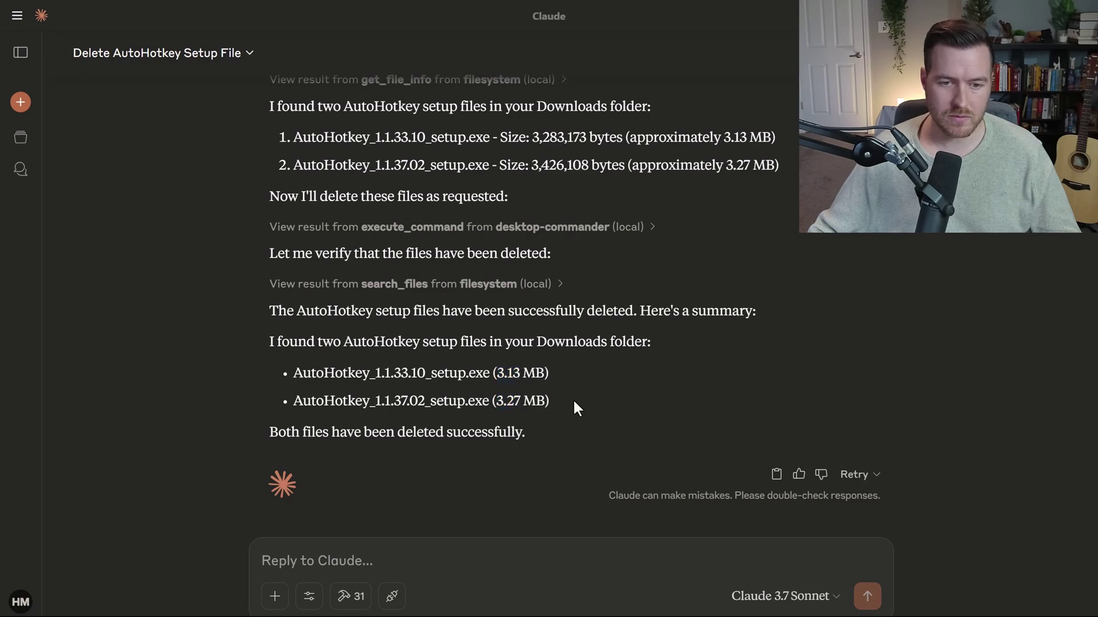